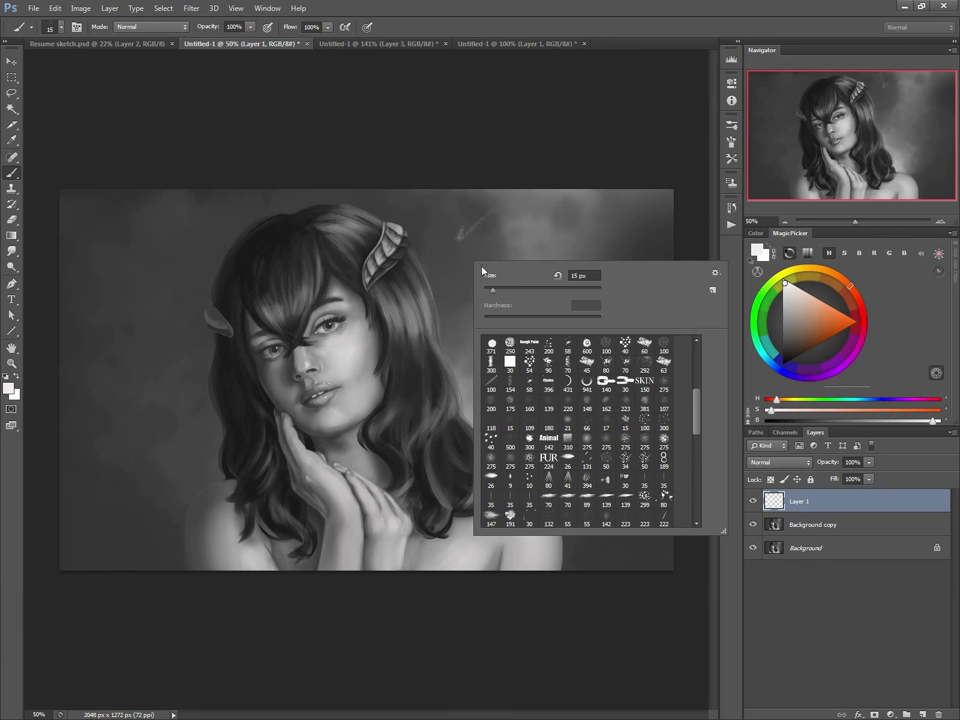
Step: Choose the 200 px textured brush, reduce it to about 35 px and paint a white arrow in the background beside the hair ornament
left_click_drag(696, 407, 692, 336)
left_click(664, 344)
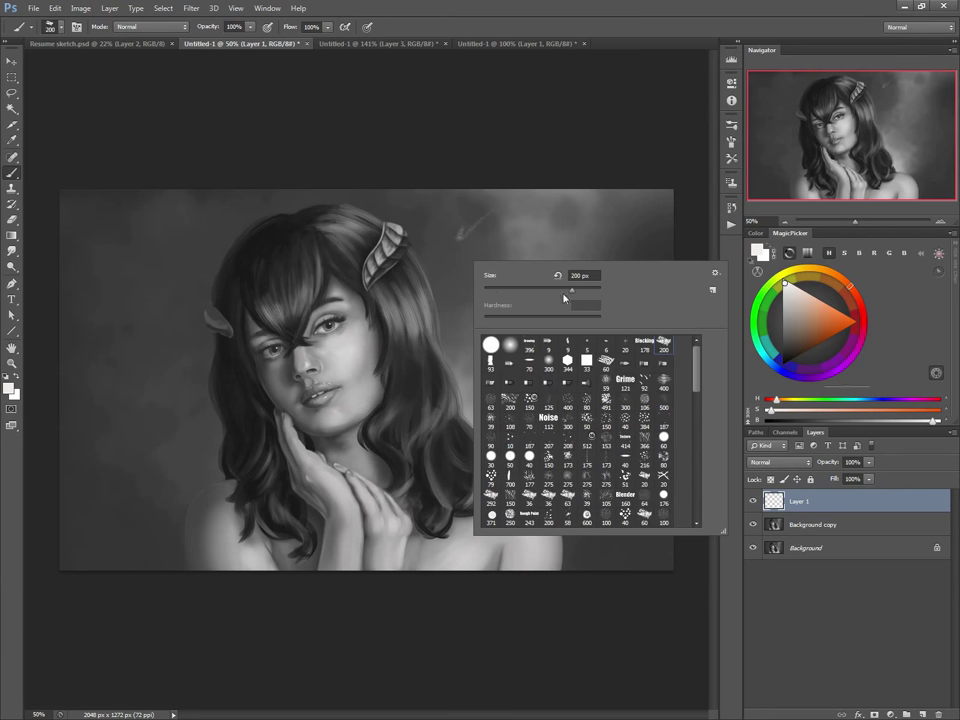
left_click(509, 290)
key("Return")
left_click_drag(497, 210, 460, 242)
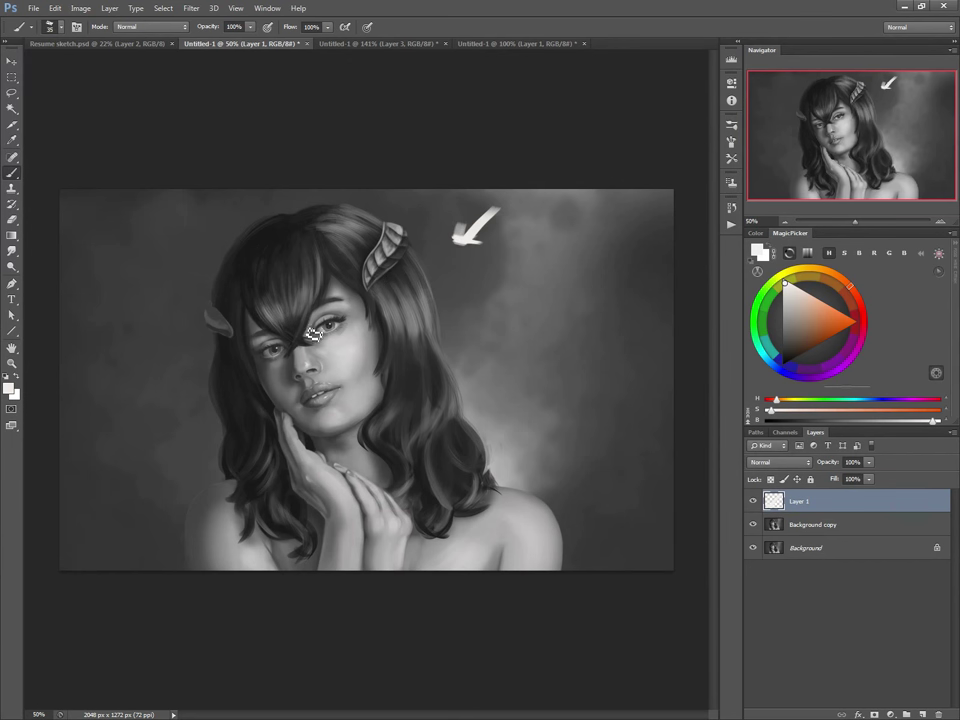
key("bracketleft")
left_click_drag(323, 369, 355, 370)
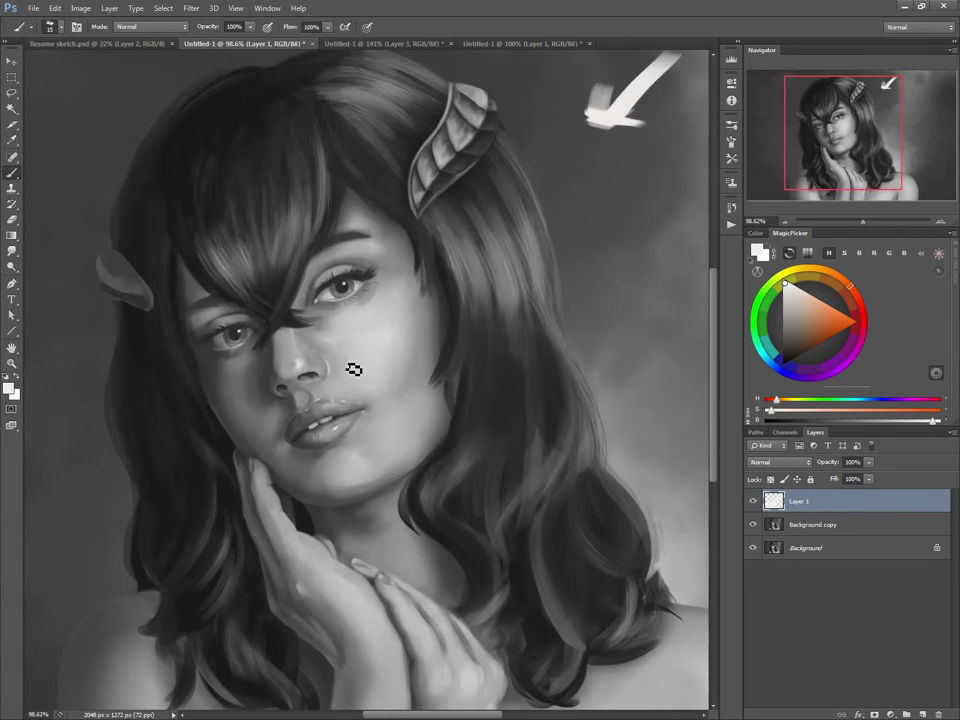
key("bracketleft")
key("bracketleft")
key("bracketleft")
left_click(302, 359, "alt")
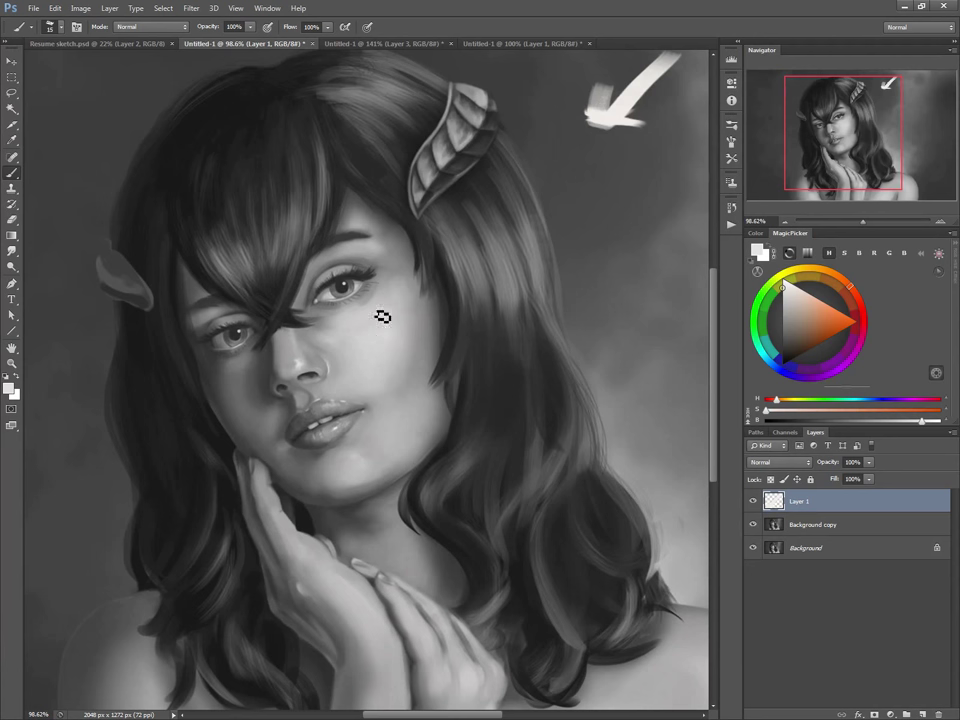
key("bracketright")
key("bracketright")
key("bracketright")
left_click(80, 8)
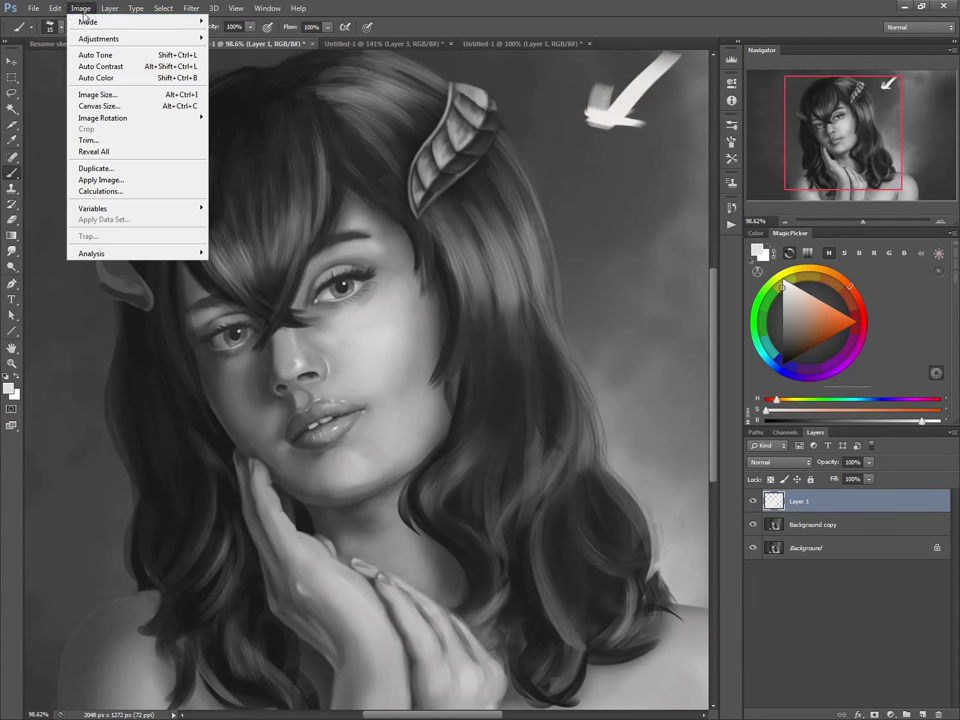
left_click(84, 12)
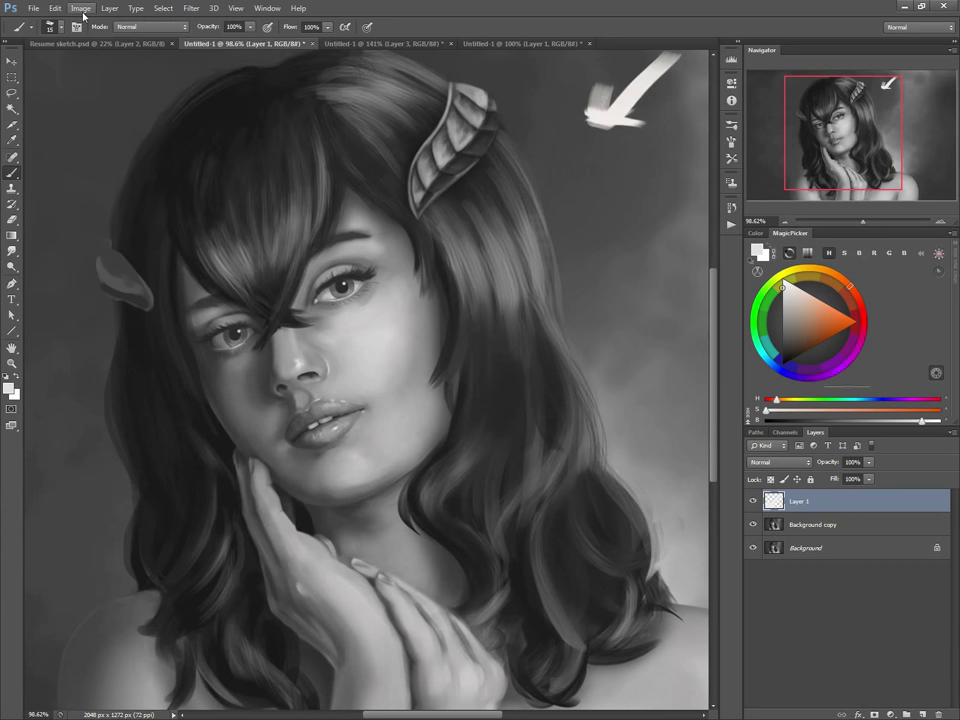
Step: Set the foreground colour to pure red and paint a 7 px centre line down the face from forehead to chin
left_click(860, 322)
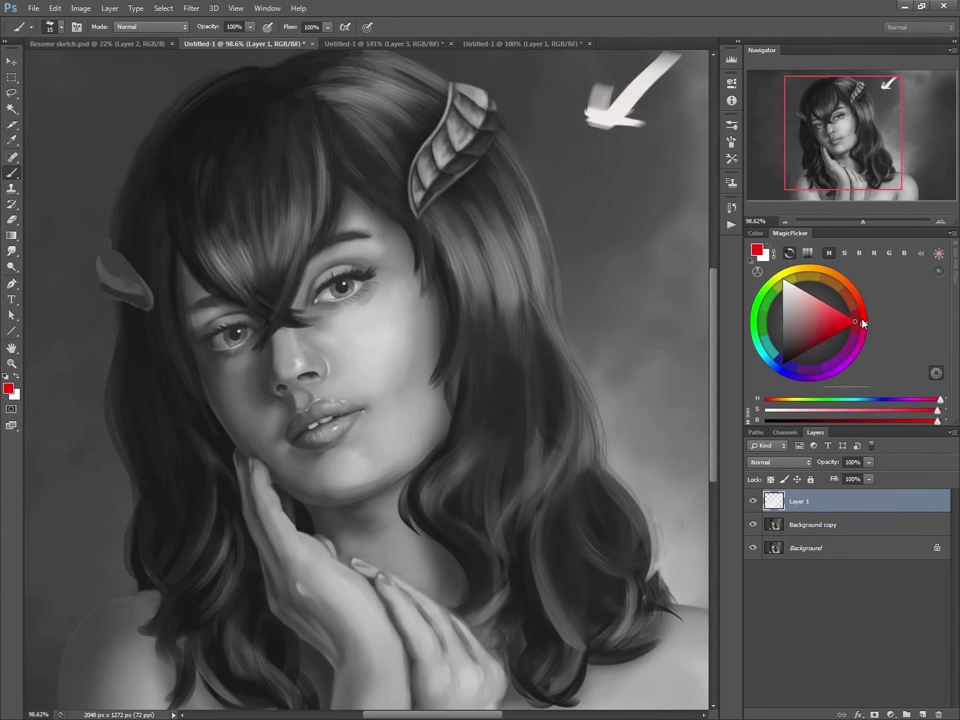
key("bracketleft")
key("bracketleft")
left_click(245, 192)
left_click(312, 388, "shift")
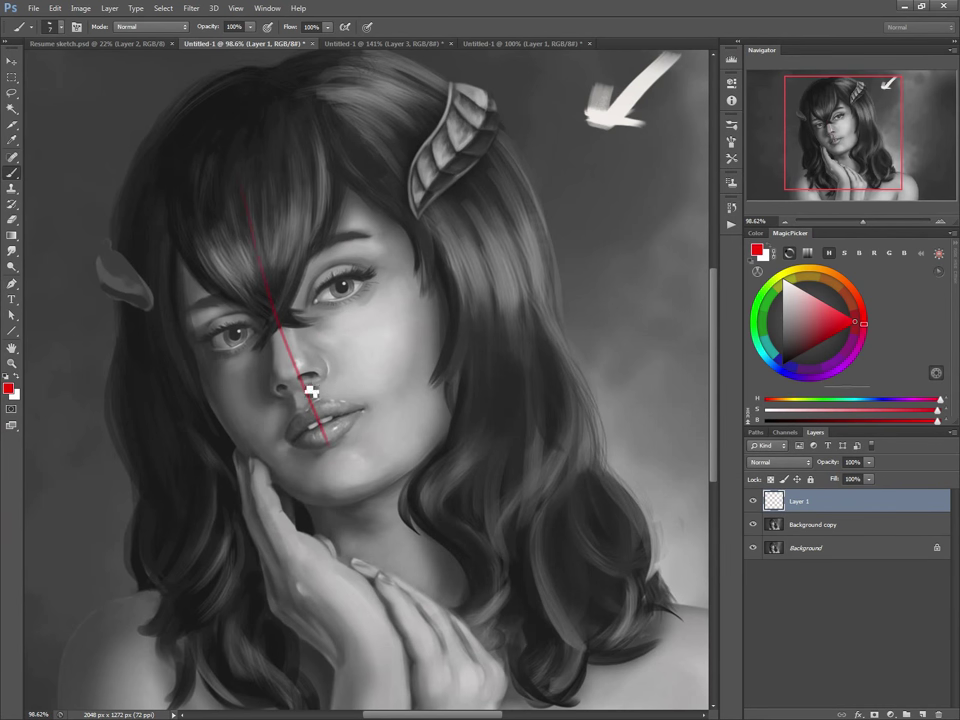
left_click(357, 497, "shift")
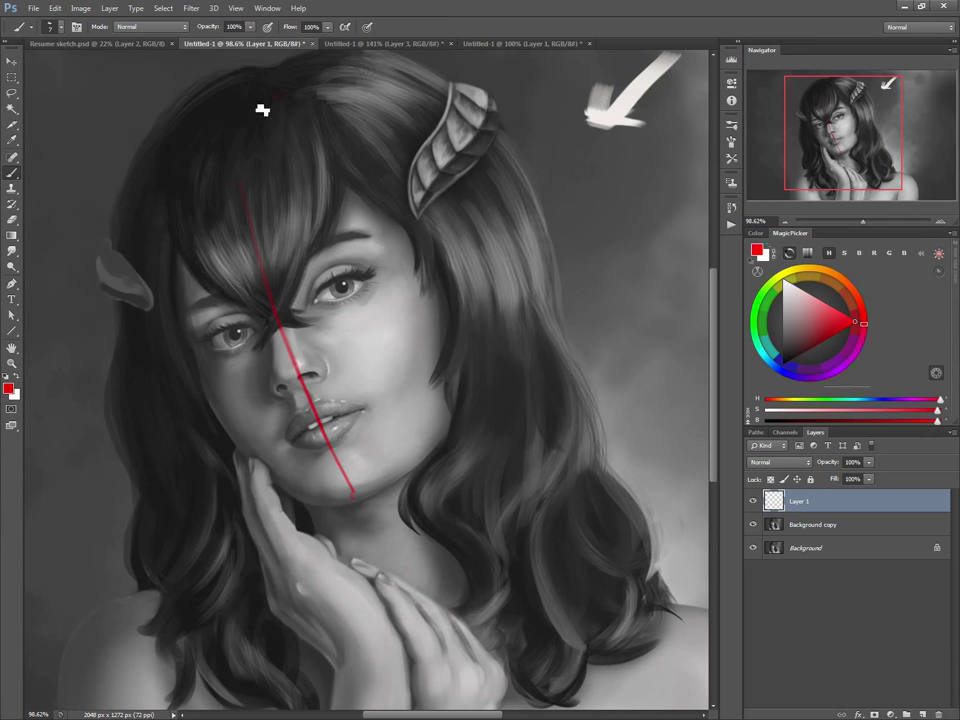
Step: Sketch the red head oval and jaw contour, adding curved lines from crown to chin where the front of the face turns sideways
mouse_move(275, 94)
left_mouse_down()
mouse_move(196, 163)
mouse_move(220, 147)
mouse_move(188, 273)
mouse_move(188, 227)
mouse_move(206, 353)
mouse_move(194, 301)
mouse_move(250, 441)
mouse_move(210, 371)
mouse_move(263, 463)
mouse_move(319, 512)
mouse_move(344, 513)
mouse_move(374, 506)
mouse_move(382, 499)
mouse_move(358, 509)
mouse_move(348, 499)
mouse_move(466, 411)
left_mouse_up()
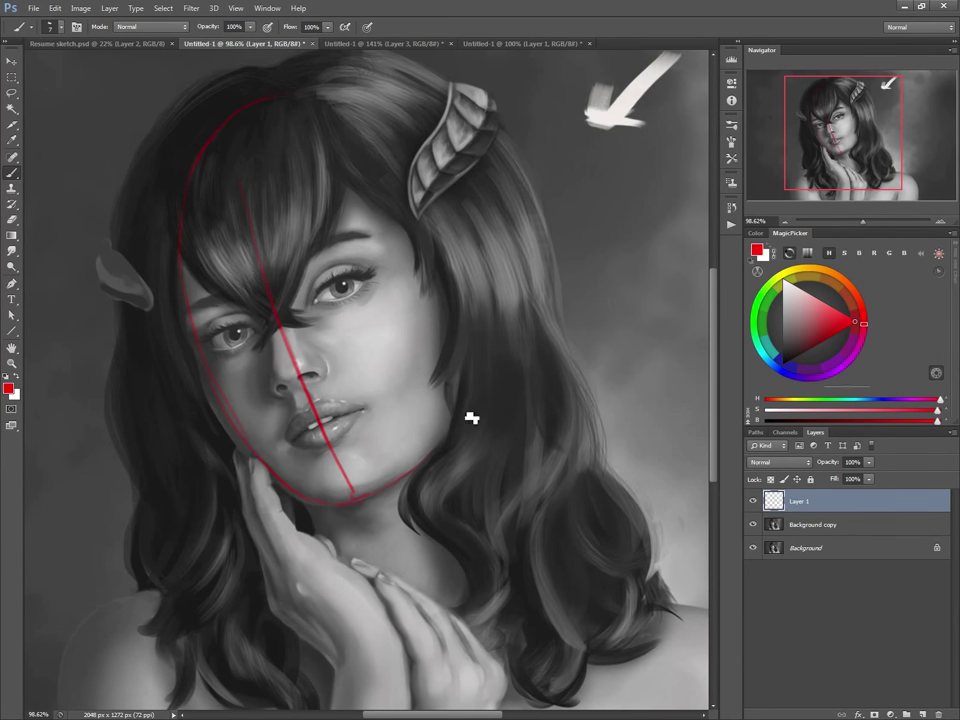
mouse_move(266, 99)
left_mouse_down()
mouse_move(377, 88)
mouse_move(500, 297)
left_mouse_up()
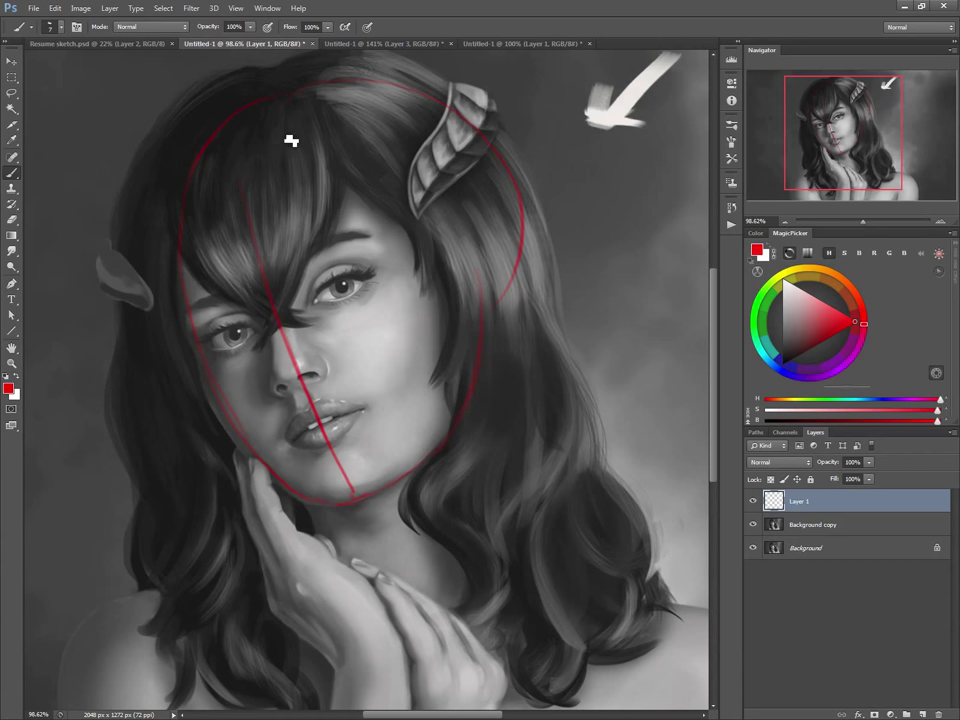
mouse_move(400, 92)
left_mouse_down()
mouse_move(369, 116)
mouse_move(375, 107)
mouse_move(366, 342)
mouse_move(368, 314)
mouse_move(379, 494)
left_mouse_up()
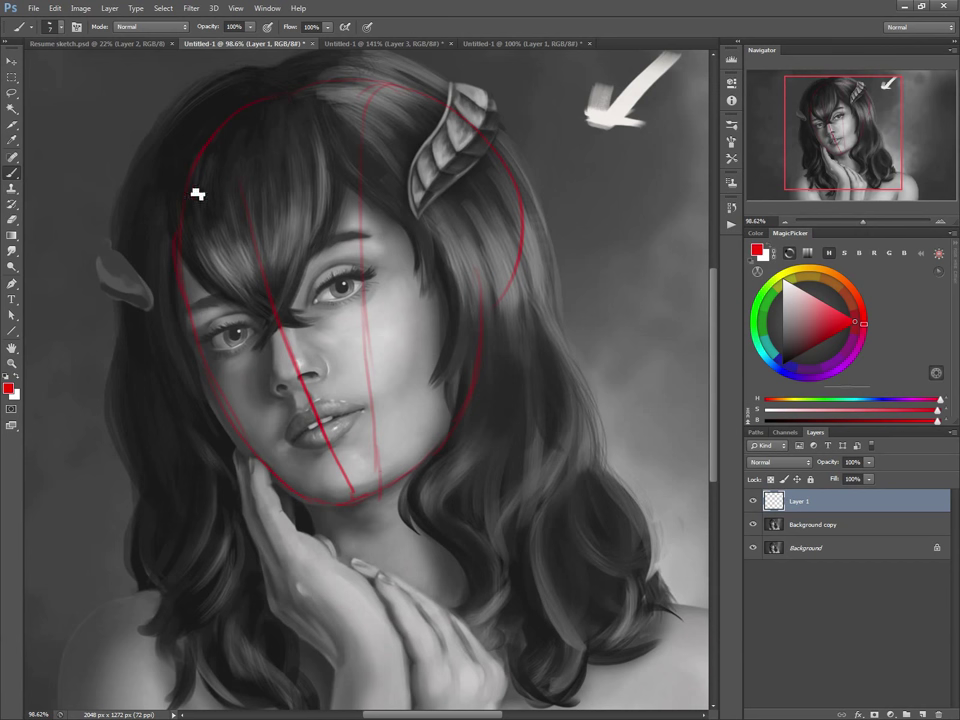
mouse_move(183, 255)
left_mouse_down()
mouse_move(207, 353)
mouse_move(203, 344)
mouse_move(236, 402)
mouse_move(229, 394)
mouse_move(310, 493)
left_mouse_up()
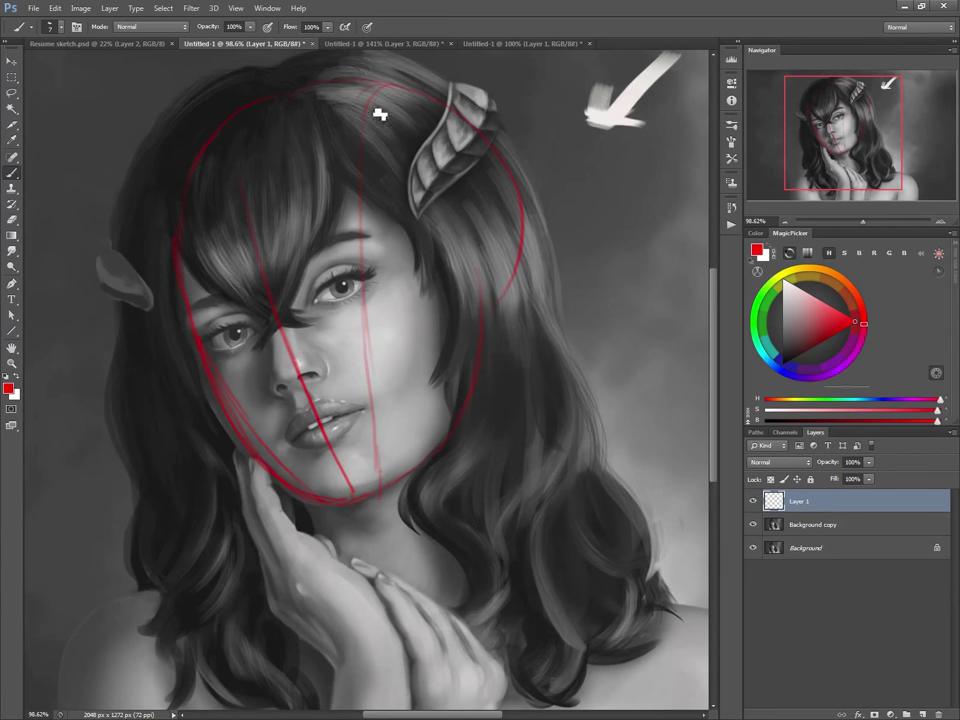
left_click_drag(374, 118, 408, 418)
mouse_move(408, 338)
left_mouse_down()
mouse_move(398, 460)
mouse_move(358, 500)
left_mouse_up()
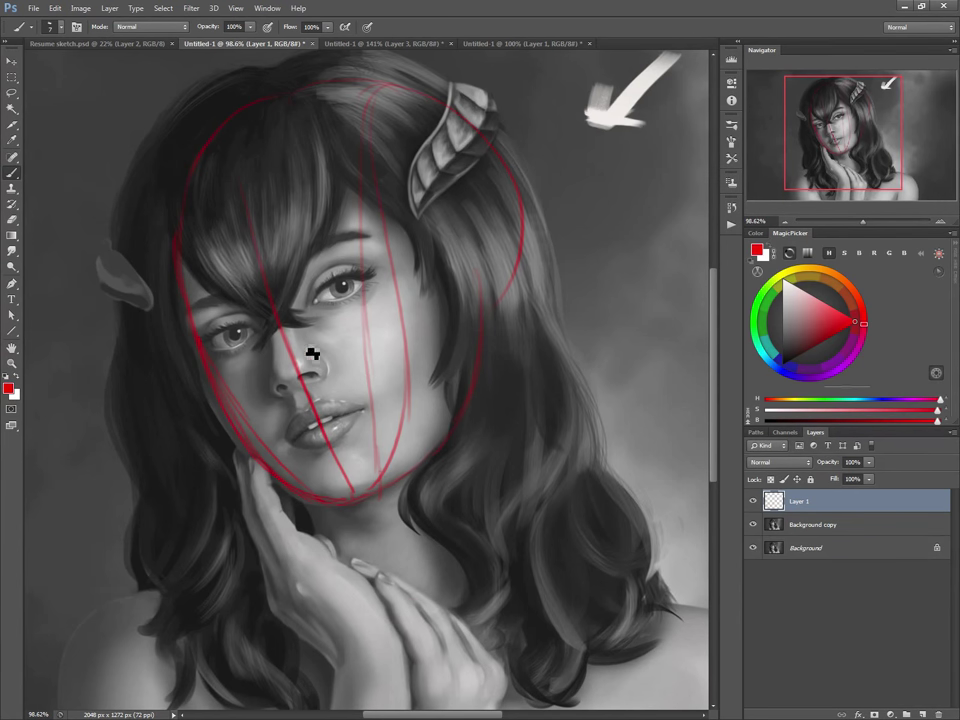
Step: Draw red guide lines along the brows, through the eyes and beneath them, closing their ends into a mask-like band
left_click_drag(236, 273, 330, 245)
mouse_move(187, 301)
left_mouse_down()
mouse_move(337, 252)
mouse_move(220, 302)
mouse_move(370, 237)
left_mouse_up()
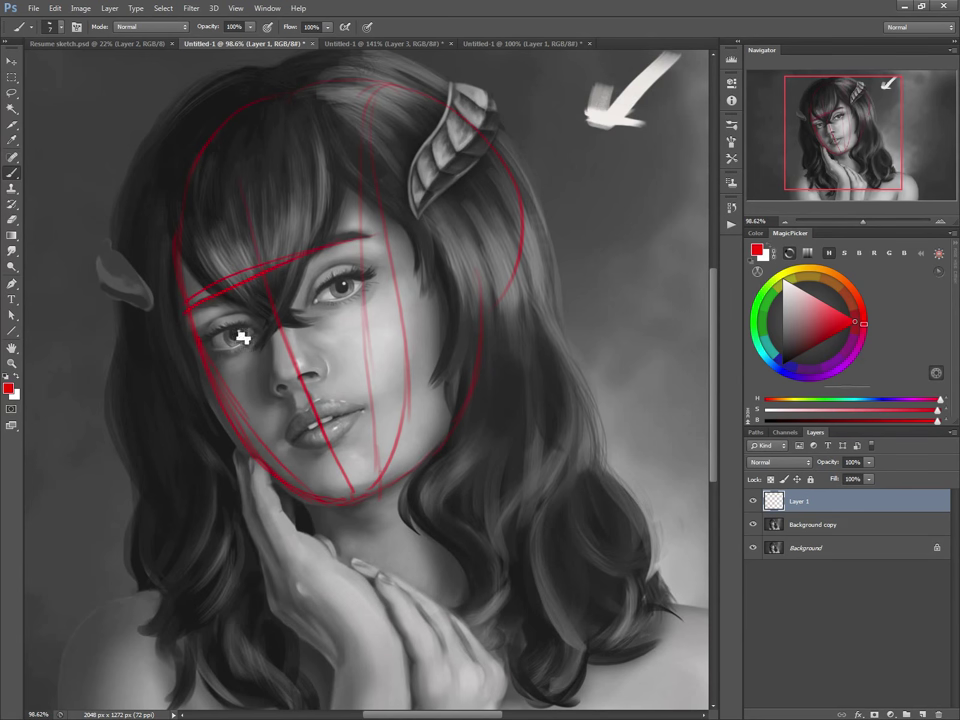
left_click_drag(214, 348, 398, 275)
mouse_move(190, 315)
left_mouse_down()
mouse_move(216, 337)
mouse_move(214, 368)
left_mouse_up()
mouse_move(391, 260)
left_mouse_down()
mouse_move(393, 315)
mouse_move(220, 377)
left_mouse_up()
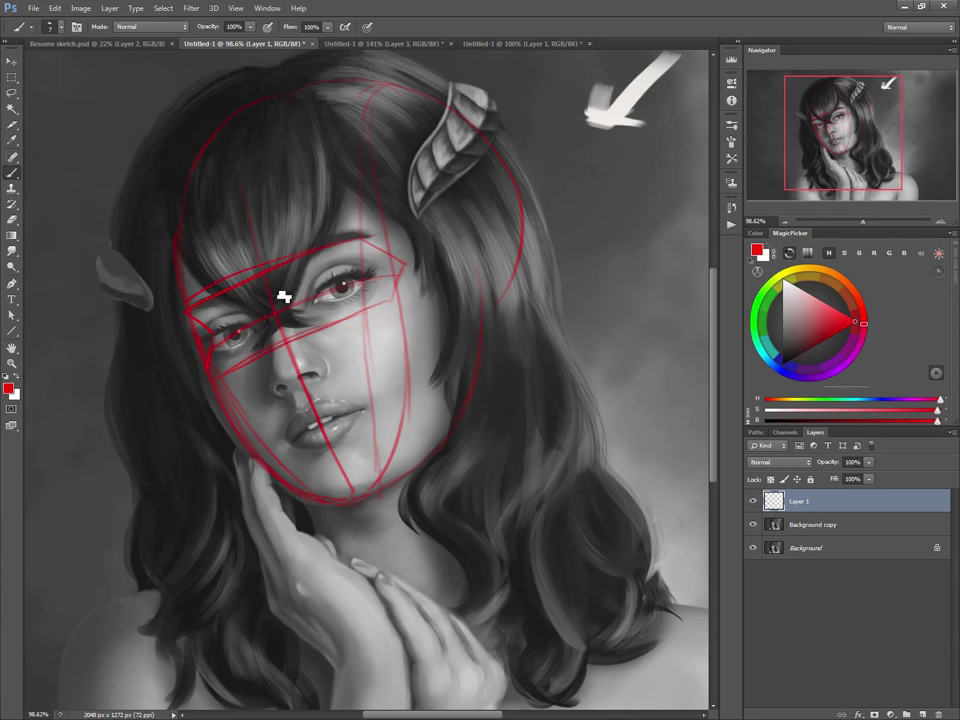
left_click_drag(206, 308, 325, 255)
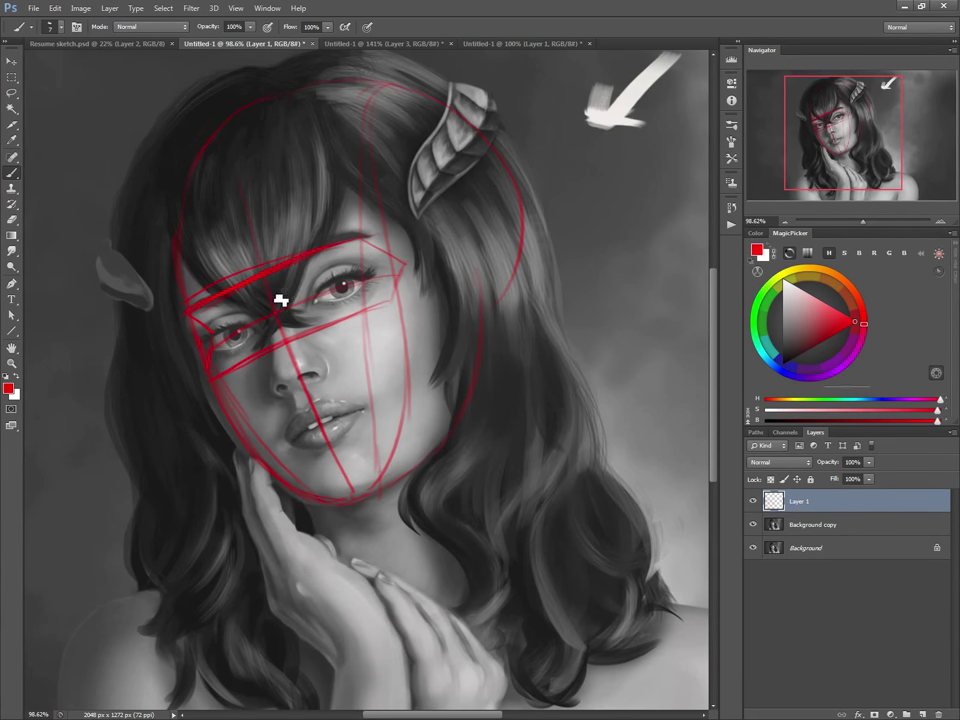
Step: Sketch the nose structure and the philtrum-to-chin line in red, and toggle Layer 1 off and on to compare with the painting
left_click_drag(275, 290, 261, 293)
left_click_drag(268, 293, 266, 317)
left_click_drag(275, 296, 284, 372)
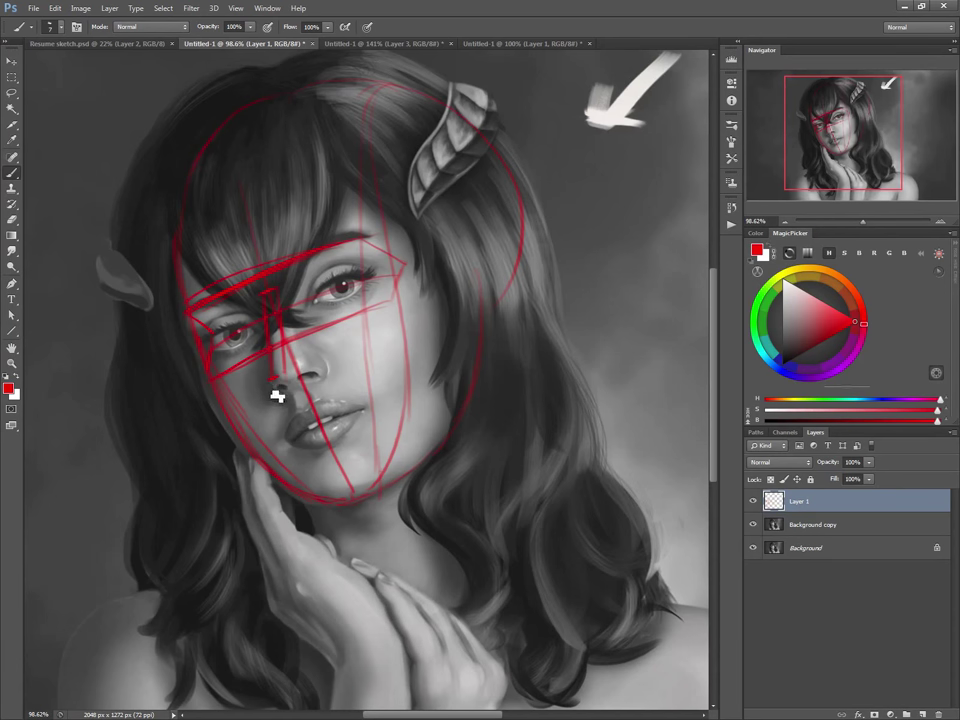
left_click_drag(284, 399, 321, 382)
left_click_drag(300, 393, 349, 495)
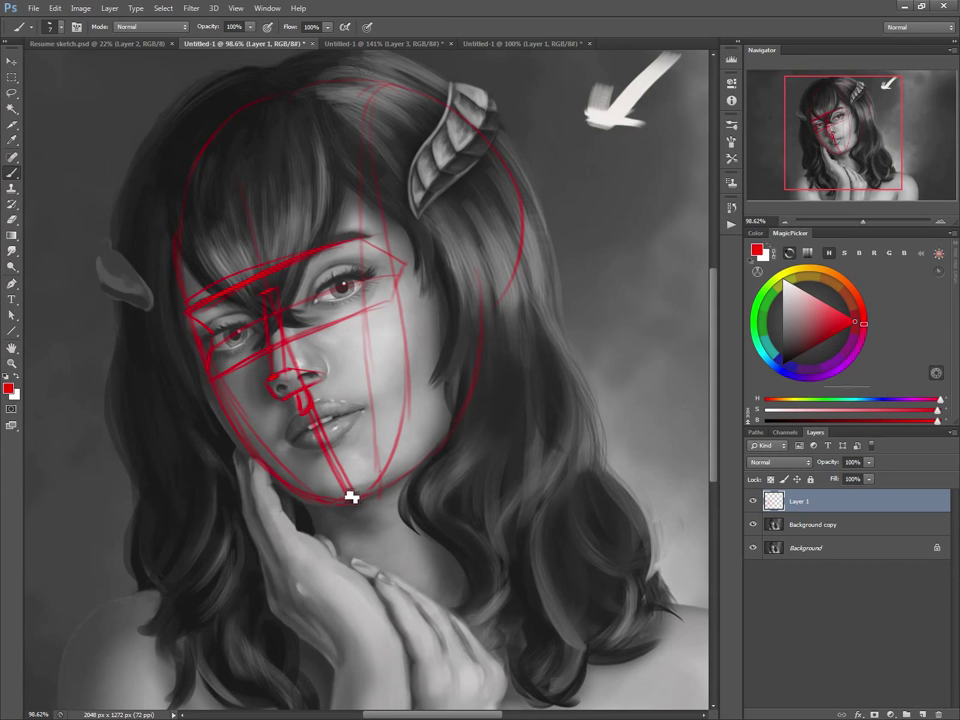
left_click(754, 502)
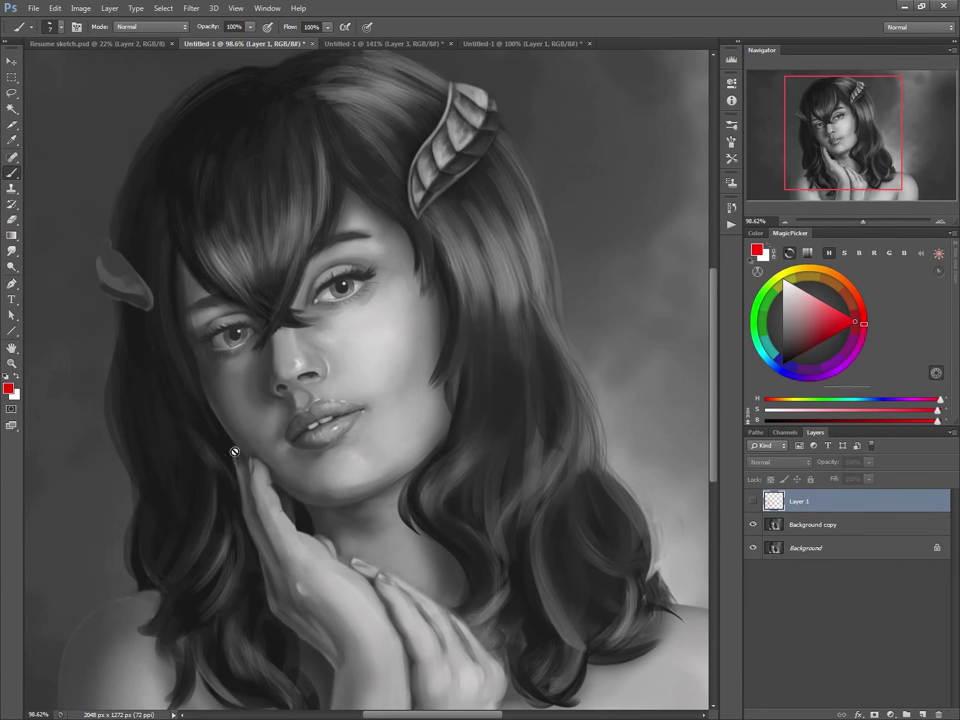
left_click(752, 501)
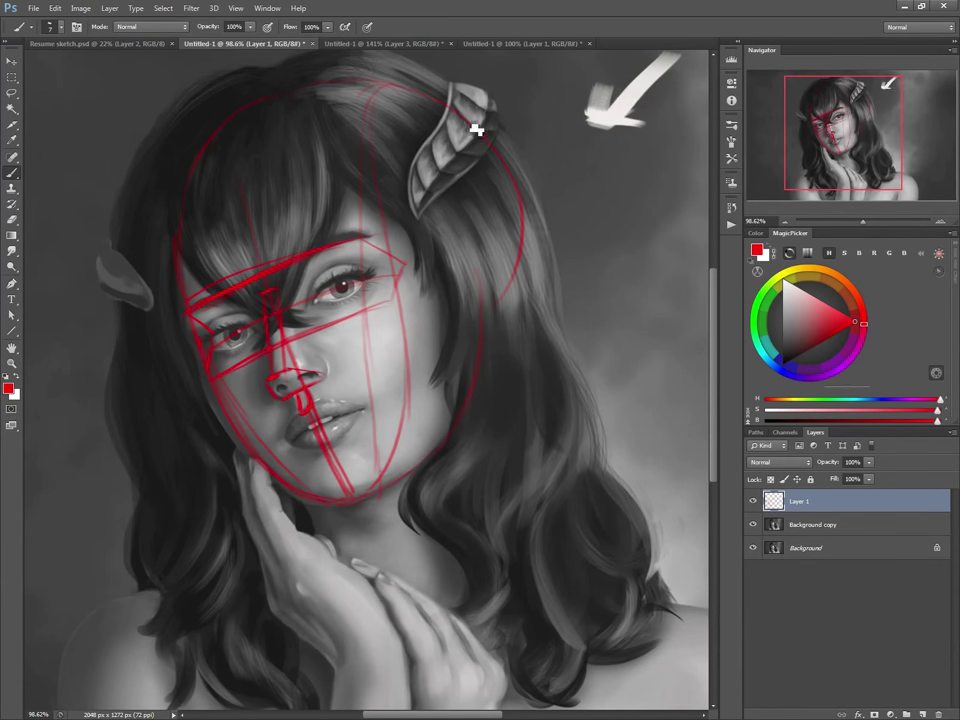
Step: Sketch red circular guides around the large ridged horn to mark its base and curve on the skull
mouse_move(440, 109)
left_mouse_down()
mouse_move(444, 155)
mouse_move(484, 160)
left_mouse_up()
left_click_drag(443, 109, 485, 155)
mouse_move(470, 97)
left_mouse_down()
mouse_move(508, 118)
mouse_move(495, 182)
mouse_move(514, 173)
mouse_move(440, 236)
left_mouse_up()
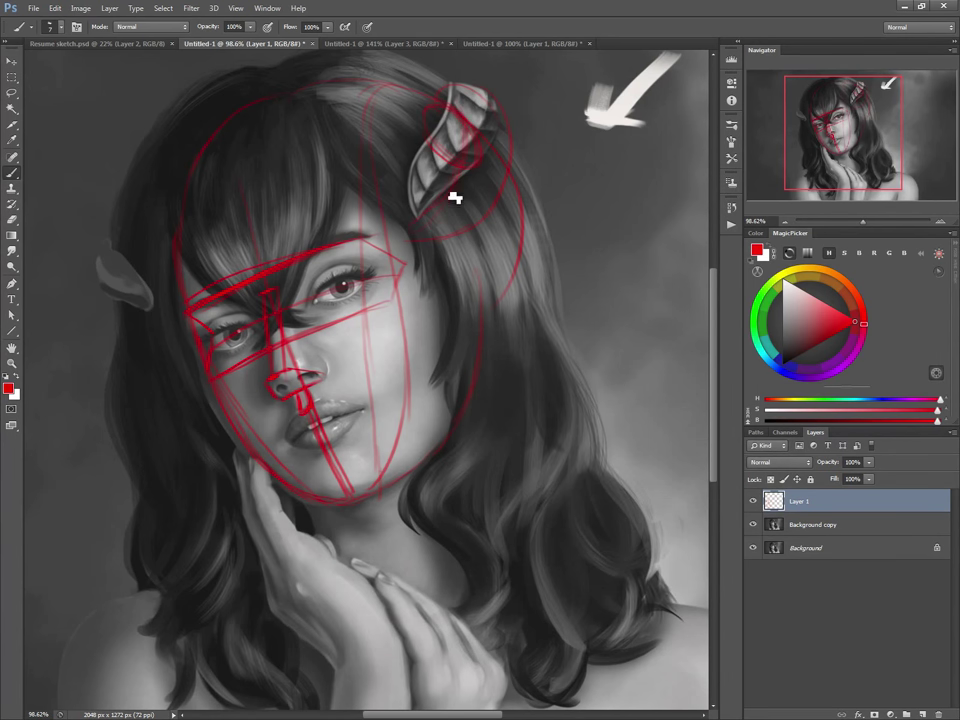
mouse_move(457, 88)
left_mouse_down()
mouse_move(489, 220)
mouse_move(515, 113)
mouse_move(444, 91)
left_mouse_up()
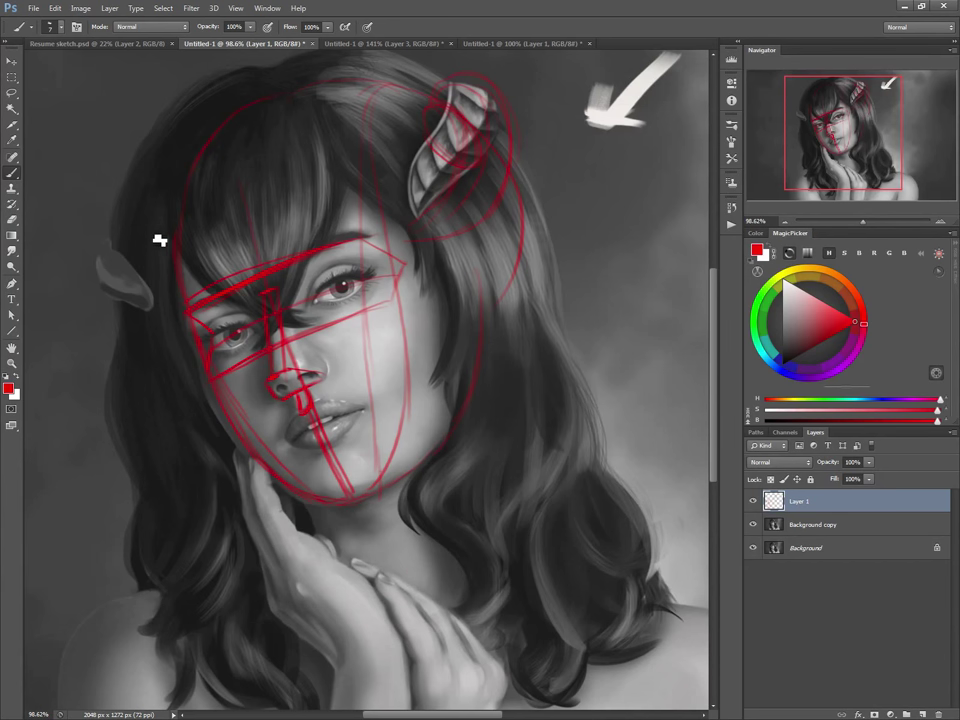
Step: Sketch the base of the smaller horn in red and draw the outer hair contours down both sides of the head
mouse_move(172, 236)
left_mouse_down()
mouse_move(137, 273)
mouse_move(140, 305)
mouse_move(166, 283)
left_mouse_up()
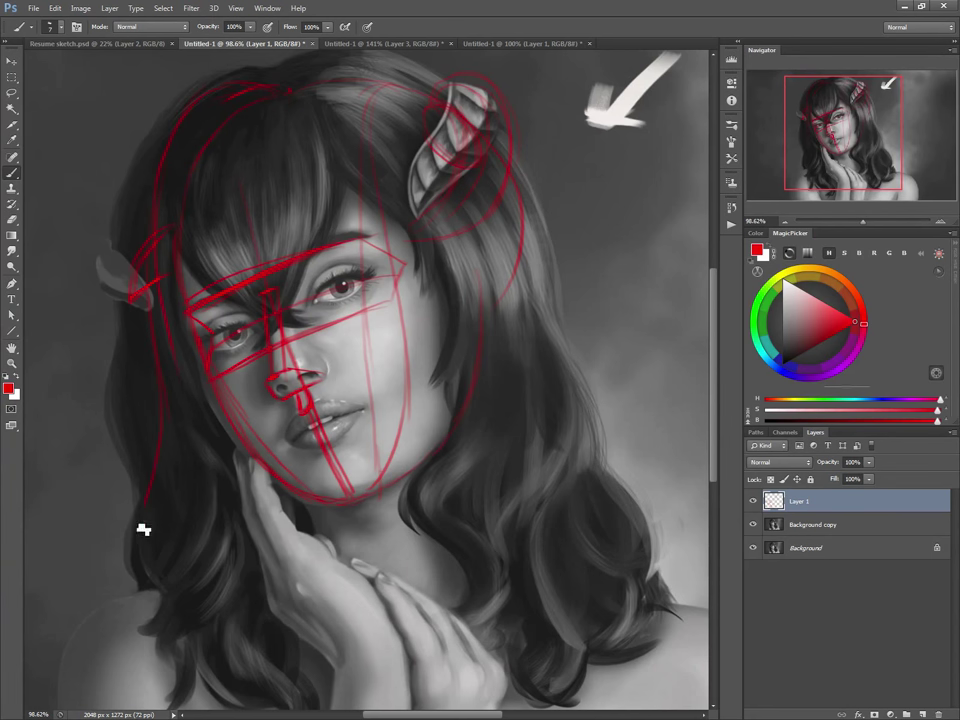
left_click_drag(162, 440, 150, 556)
mouse_move(433, 85)
left_mouse_down()
mouse_move(534, 210)
mouse_move(578, 462)
left_mouse_up()
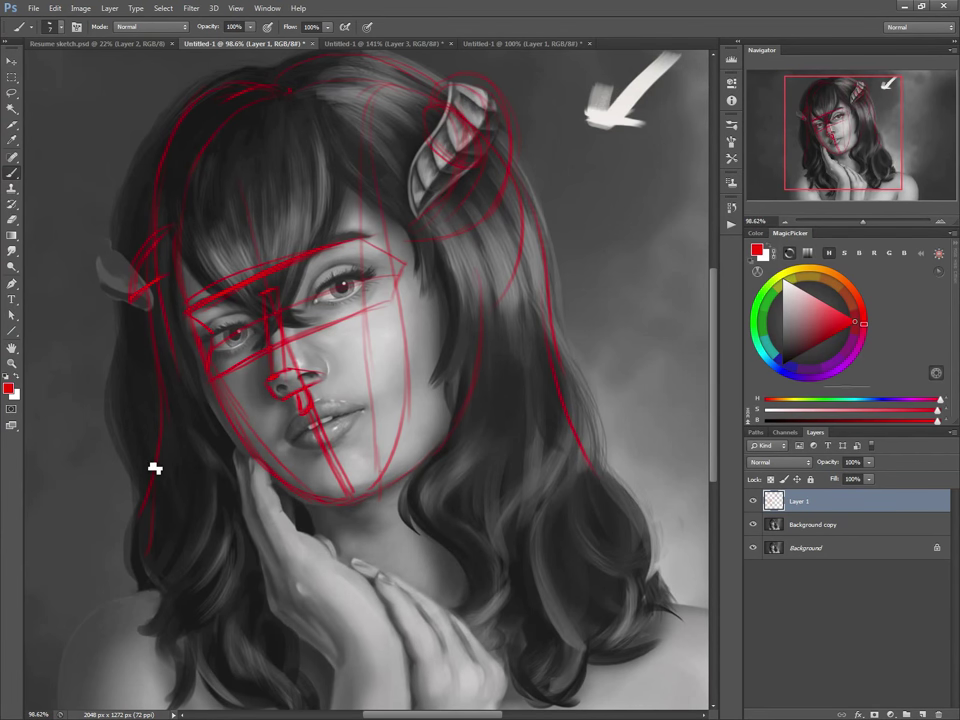
Step: Hide Layer 1 and select the lips on the Background copy layer using the Lasso with a 9.4 px feather
left_click(752, 501)
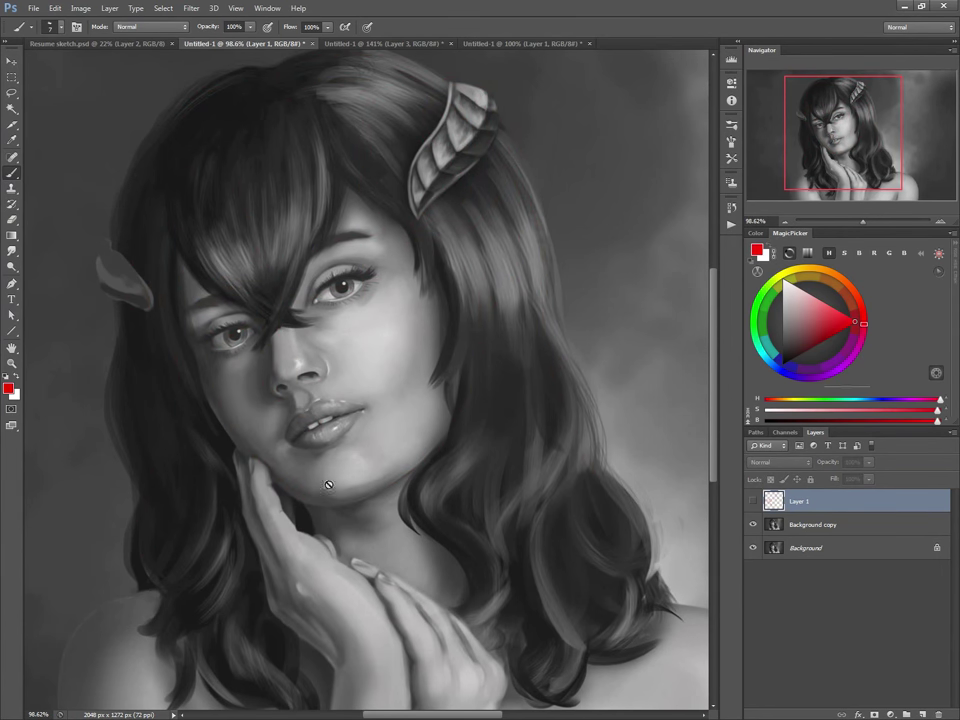
left_click(775, 527)
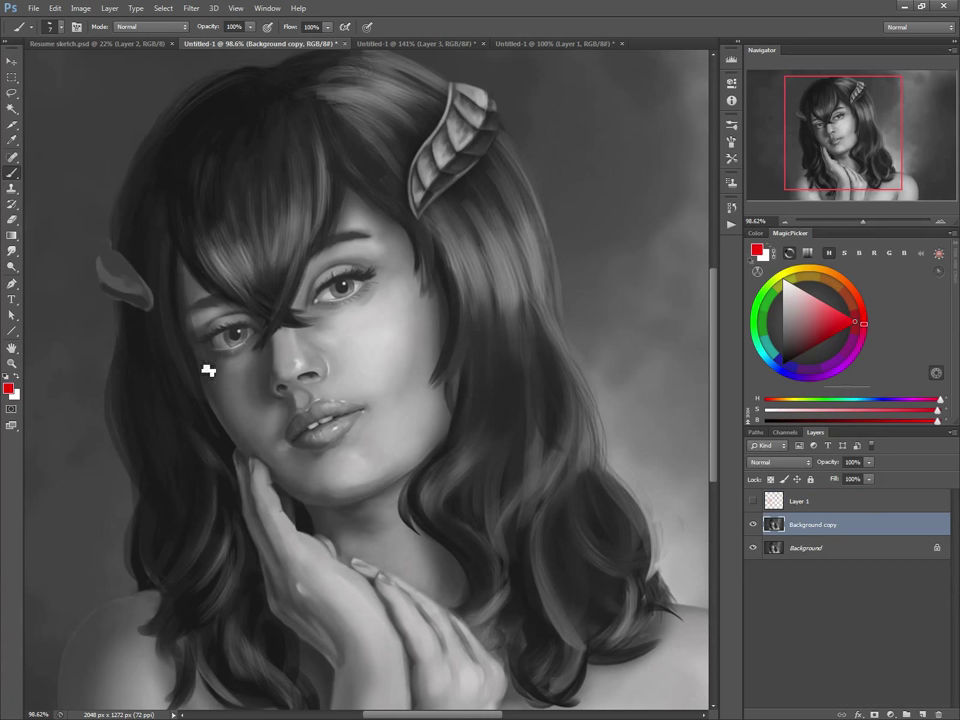
left_click(12, 92)
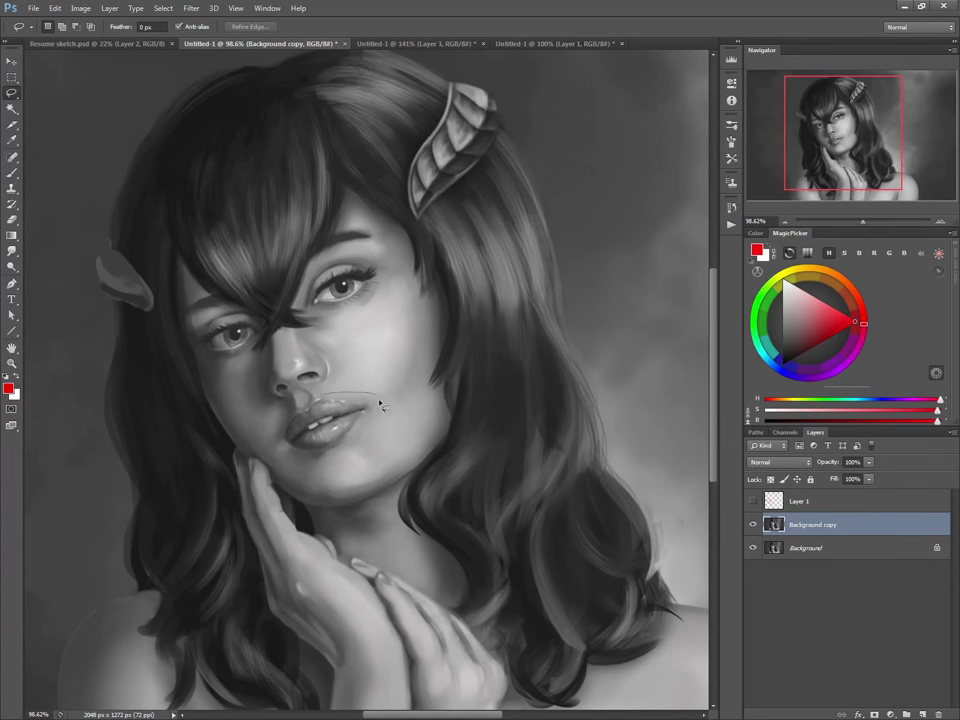
left_click_drag(298, 460, 275, 402)
left_click(227, 344)
mouse_move(133, 28)
left_mouse_down()
mouse_move(146, 20)
mouse_move(128, 26)
left_mouse_up()
mouse_move(297, 398)
left_mouse_down()
mouse_move(370, 410)
mouse_move(345, 455)
mouse_move(290, 455)
mouse_move(310, 440)
mouse_move(301, 444)
left_mouse_up()
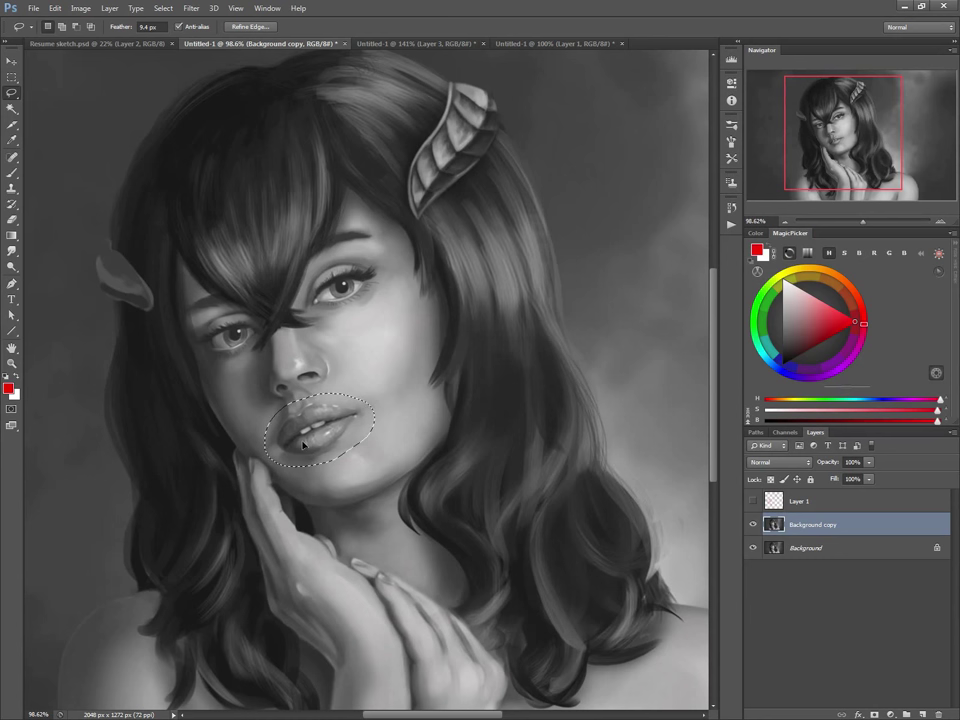
Step: Rotate the lips about 3.6° clockwise and shift them slightly, deselect, and sample the light skin tone beside them for the Brush
key("ctrl+t")
left_click_drag(231, 432, 233, 425)
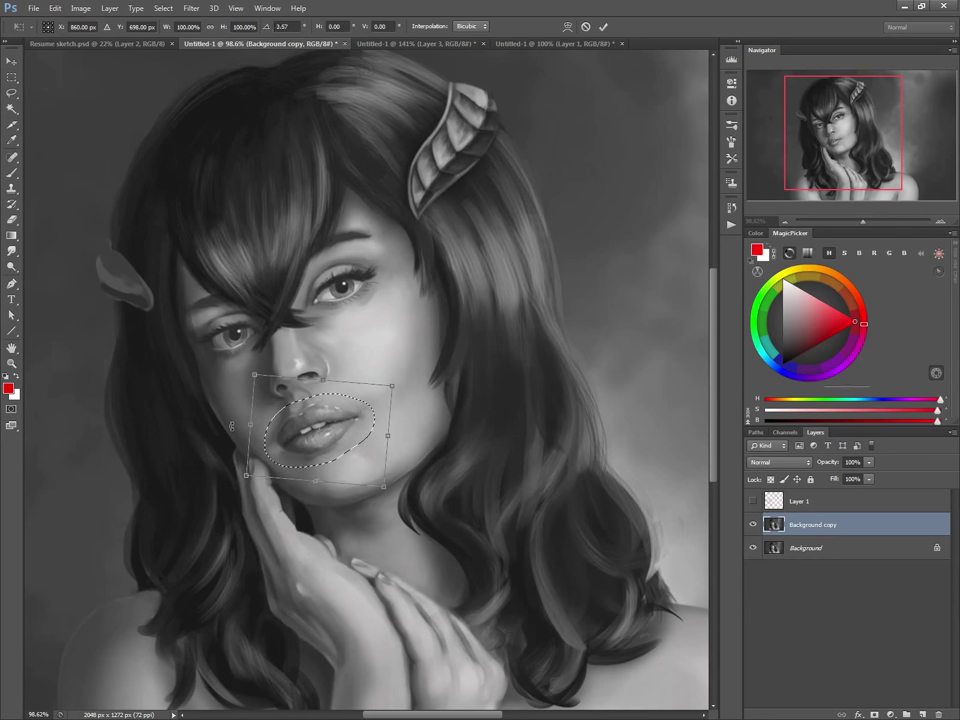
left_click_drag(304, 437, 297, 428)
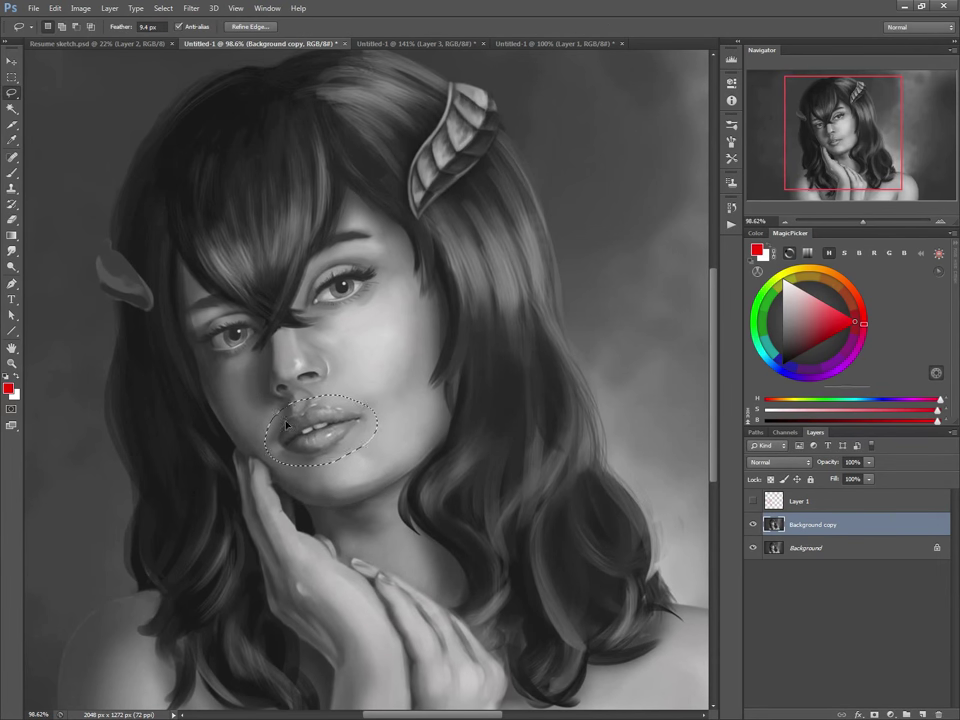
key("ctrl+d")
key("b")
left_click(355, 395, "alt")
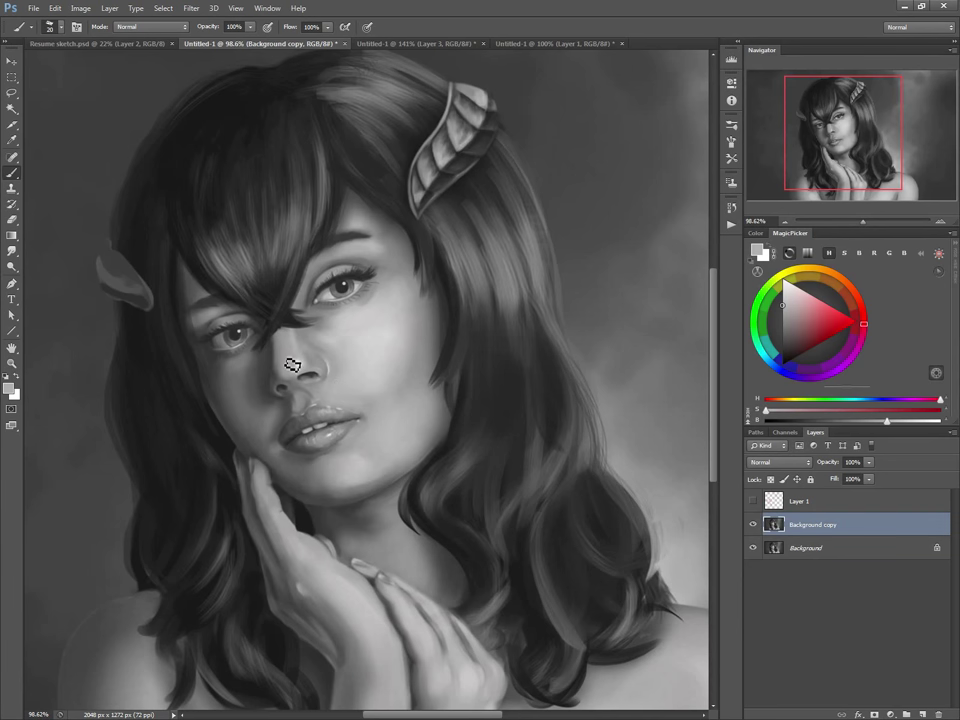
Step: Open the Liquify filter and push the nose slightly toward the shadowed side of the face with a large warp brush
left_click(187, 8)
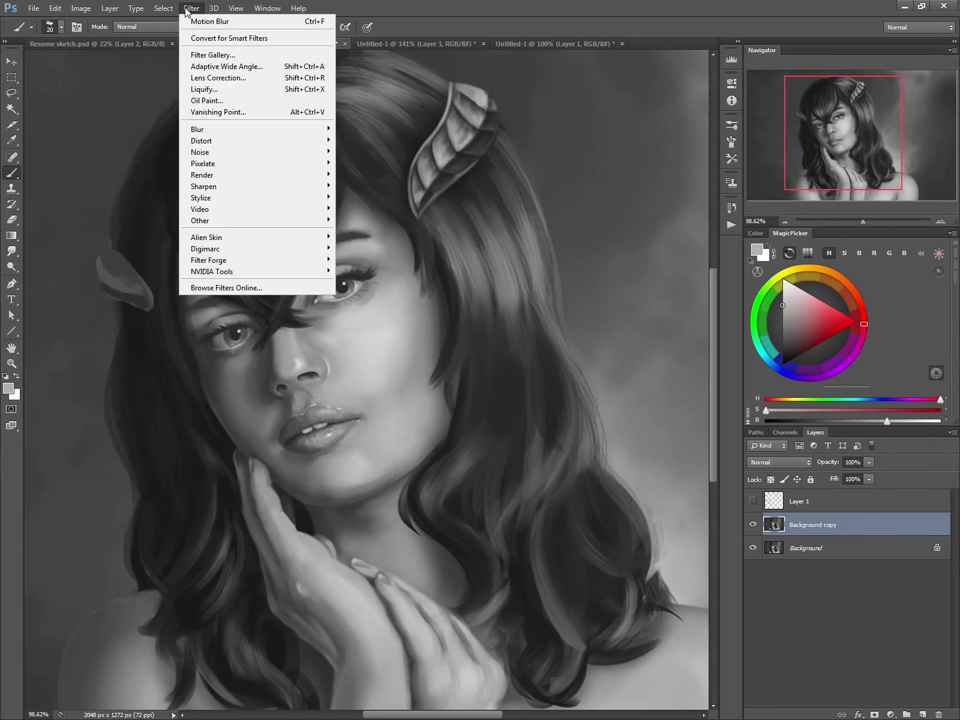
left_click(204, 89)
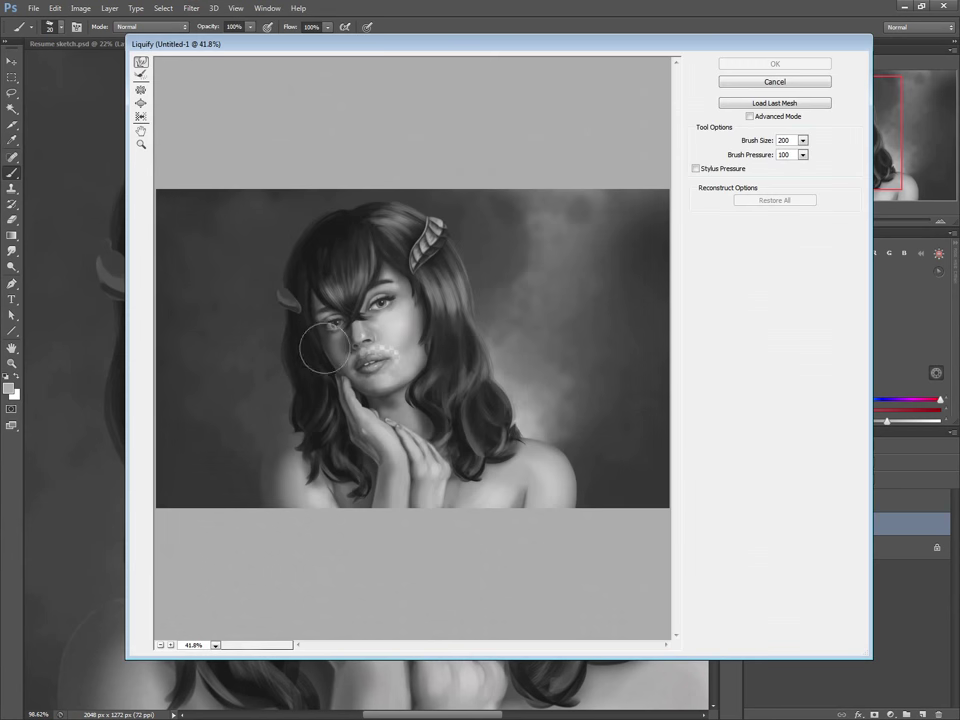
mouse_move(347, 333)
left_mouse_down()
mouse_move(396, 364)
mouse_move(408, 405)
left_mouse_up()
left_click_drag(258, 165, 368, 365)
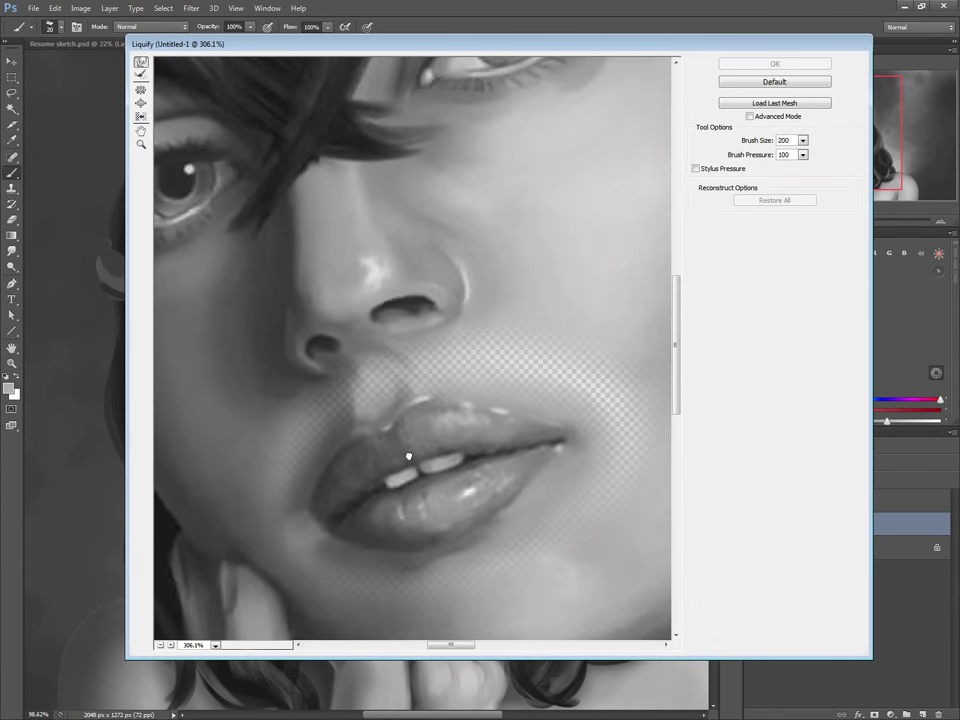
left_click(376, 364)
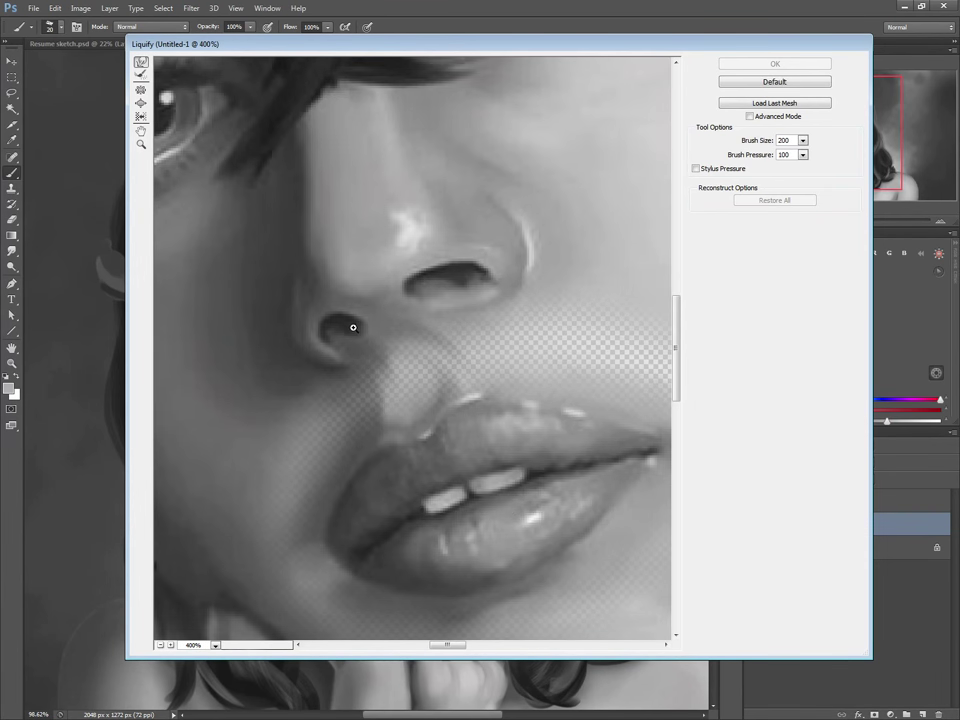
left_click(387, 331, "alt")
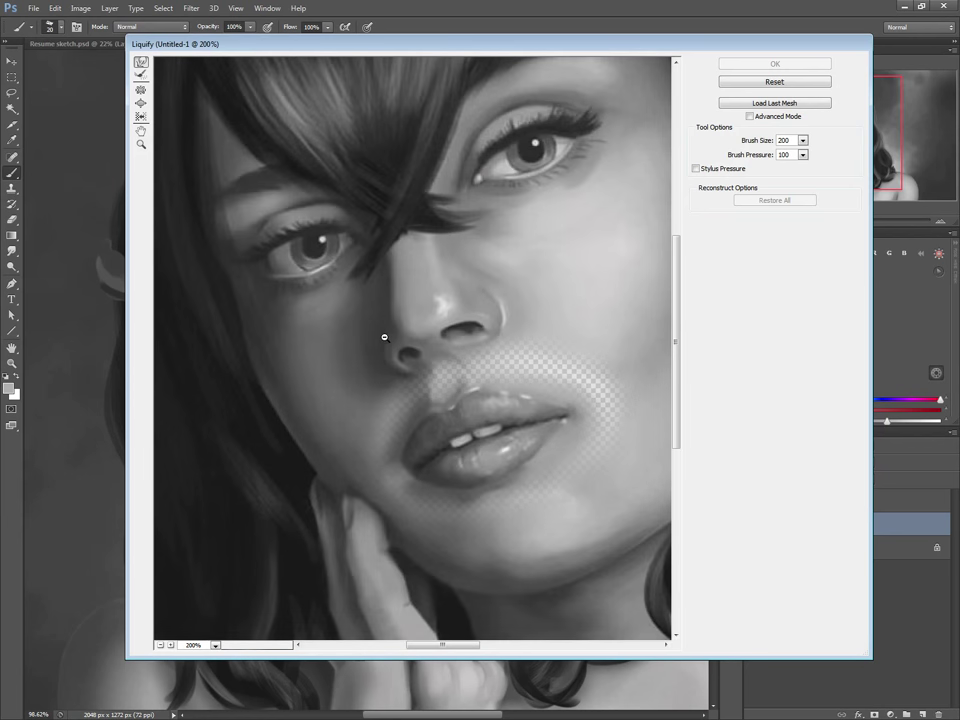
key("bracketleft")
key("bracketleft")
key("bracketleft")
key("bracketleft")
key("bracketleft")
key("bracketleft")
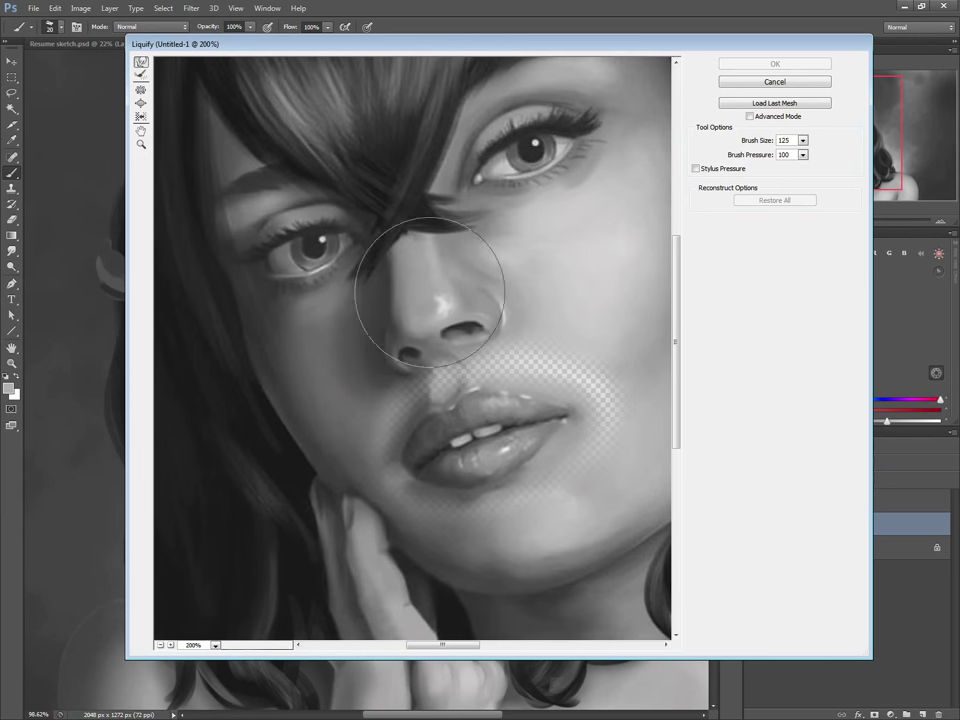
key("bracketright")
key("bracketright")
key("bracketright")
key("bracketright")
mouse_move(441, 308)
left_mouse_down()
mouse_move(422, 310)
mouse_move(450, 302)
mouse_move(440, 300)
left_mouse_up()
Step: Reshape the side of the nose and its far nostril with Liquify brushes between 45 and 70, undoing the last push
key("bracketleft")
key("bracketleft")
key("bracketleft")
key("bracketleft")
key("bracketleft")
key("bracketleft")
key("bracketleft")
key("bracketleft")
key("bracketleft")
key("bracketleft")
key("bracketleft")
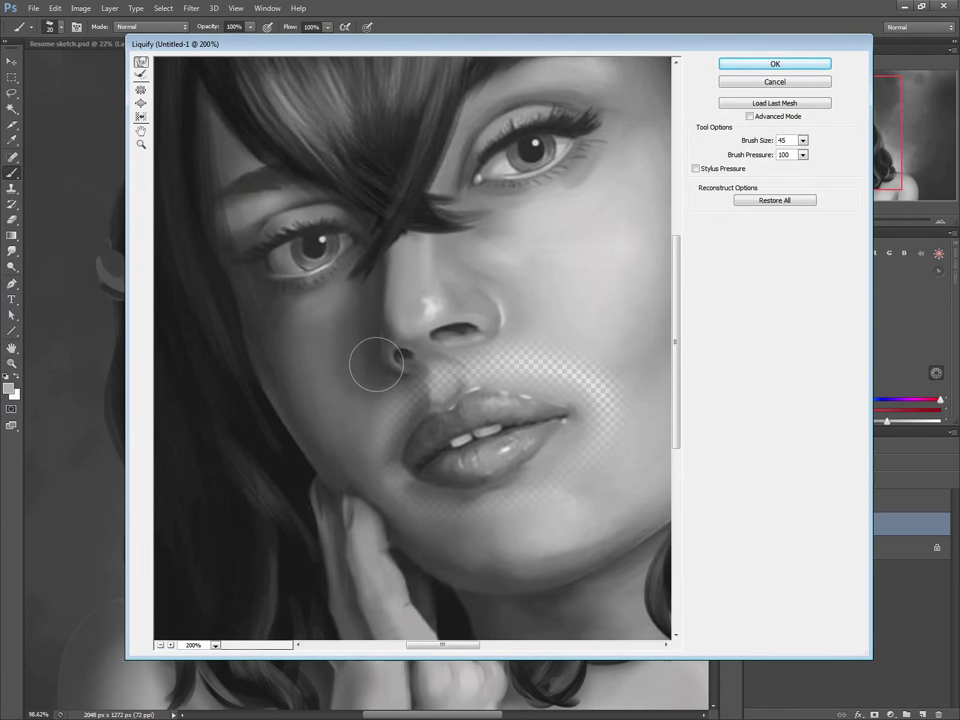
mouse_move(377, 364)
left_mouse_down()
mouse_move(386, 364)
mouse_move(375, 339)
mouse_move(394, 311)
mouse_move(399, 326)
mouse_move(399, 315)
mouse_move(439, 289)
mouse_move(413, 234)
mouse_move(388, 290)
mouse_move(375, 294)
mouse_move(384, 339)
mouse_move(435, 355)
mouse_move(491, 300)
left_mouse_up()
key("bracketright")
key("bracketright")
key("bracketright")
key("bracketleft")
key("bracketleft")
key("ctrl+z")
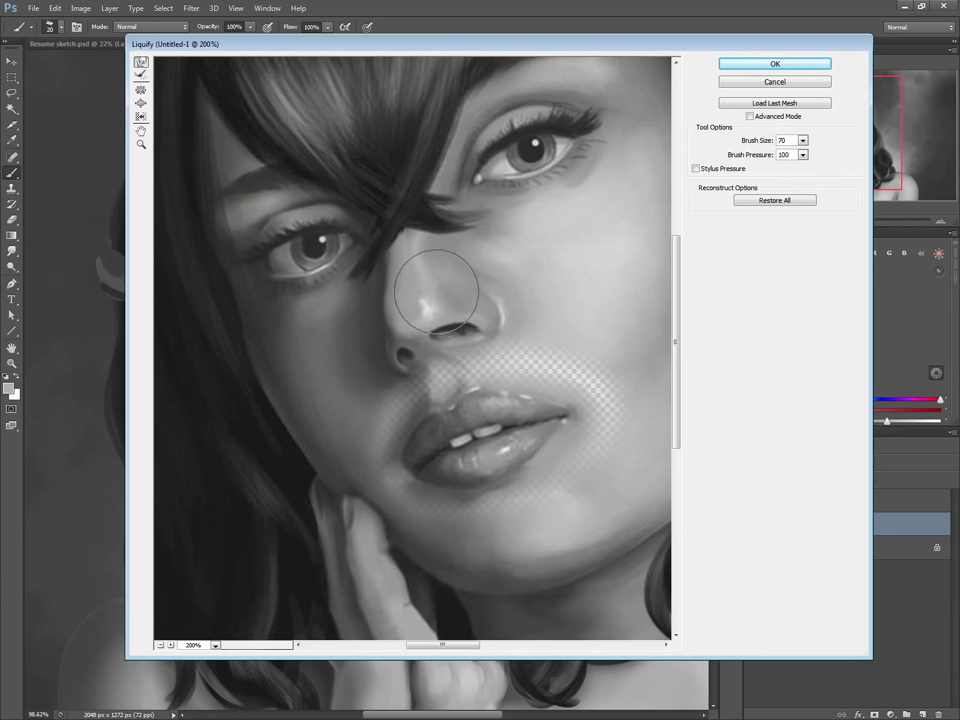
Step: Refine both nostrils with Liquify brush sizes down to 25, apply the filter, and compare the result by toggling Background copy
mouse_move(448, 327)
left_mouse_down()
mouse_move(444, 313)
mouse_move(467, 321)
mouse_move(436, 328)
mouse_move(437, 338)
mouse_move(451, 319)
left_mouse_up()
key("bracketleft")
key("bracketleft")
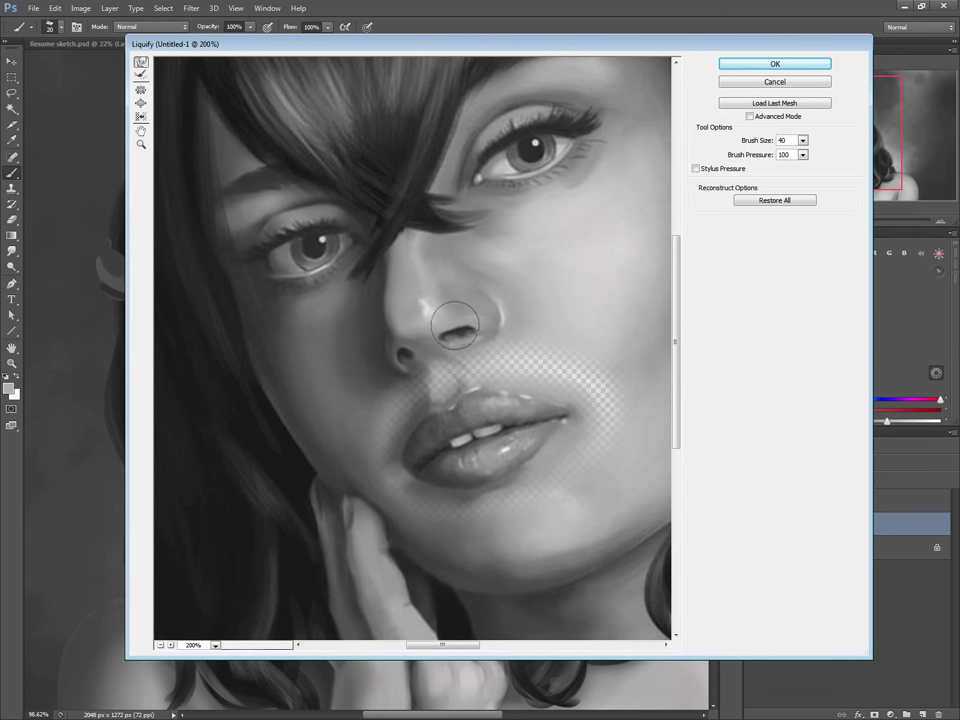
key("bracketleft")
key("bracketleft")
key("bracketleft")
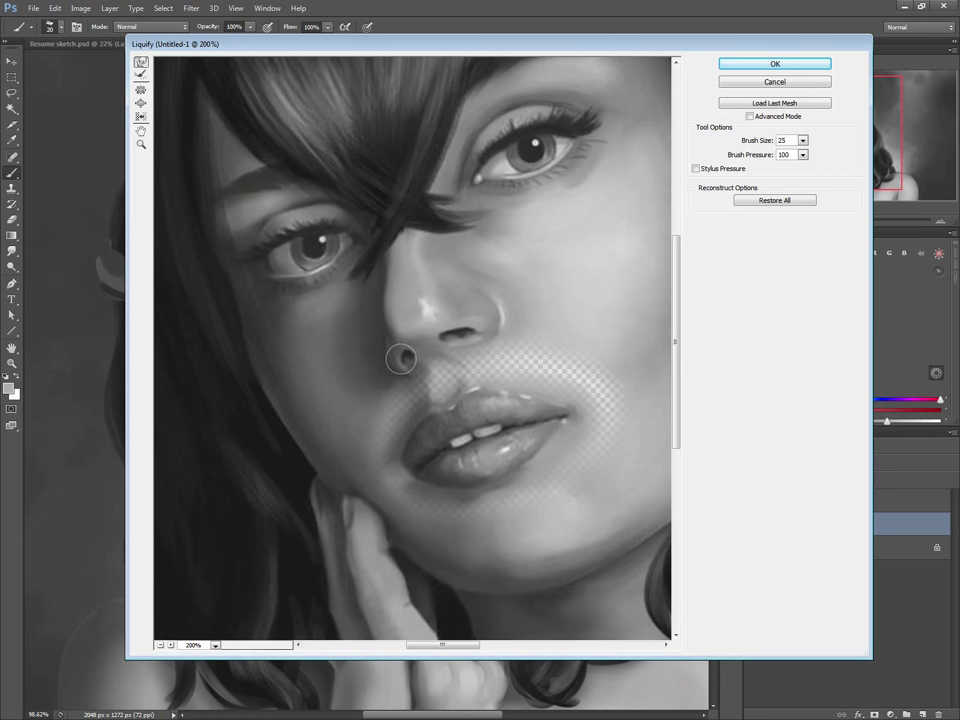
left_click_drag(399, 355, 413, 357)
left_click(752, 66)
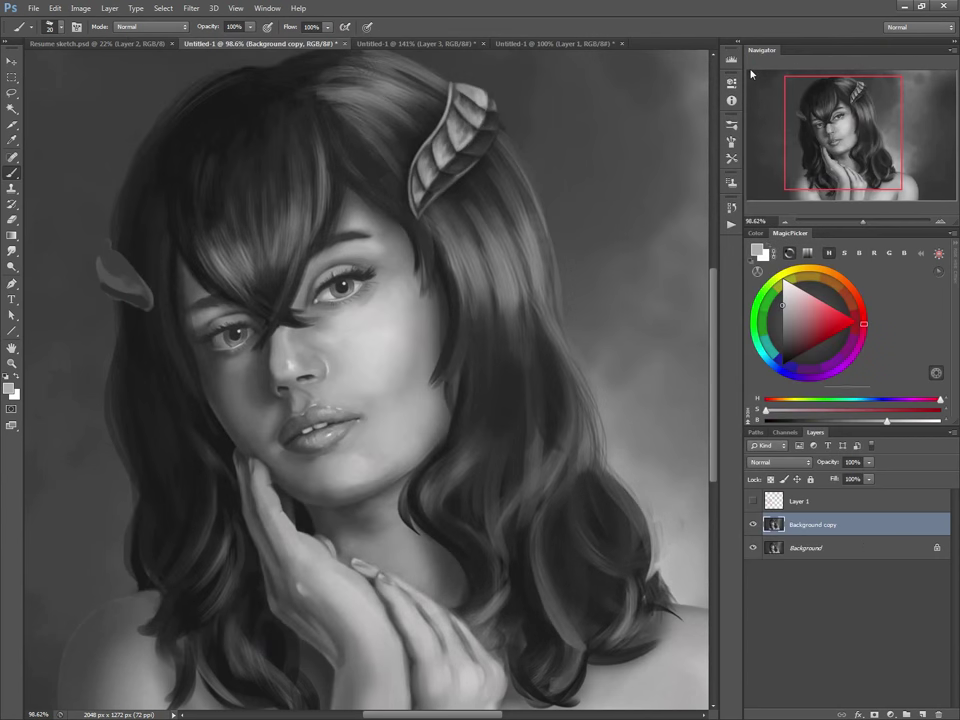
left_click(753, 524)
left_click(753, 524)
Step: Sample dark and mid skin tones around the nose and retouch its shadowed edge with a 7 px Brush
left_click(271, 346, "alt")
key("bracketleft")
key("bracketleft")
key("bracketleft")
key("bracketleft")
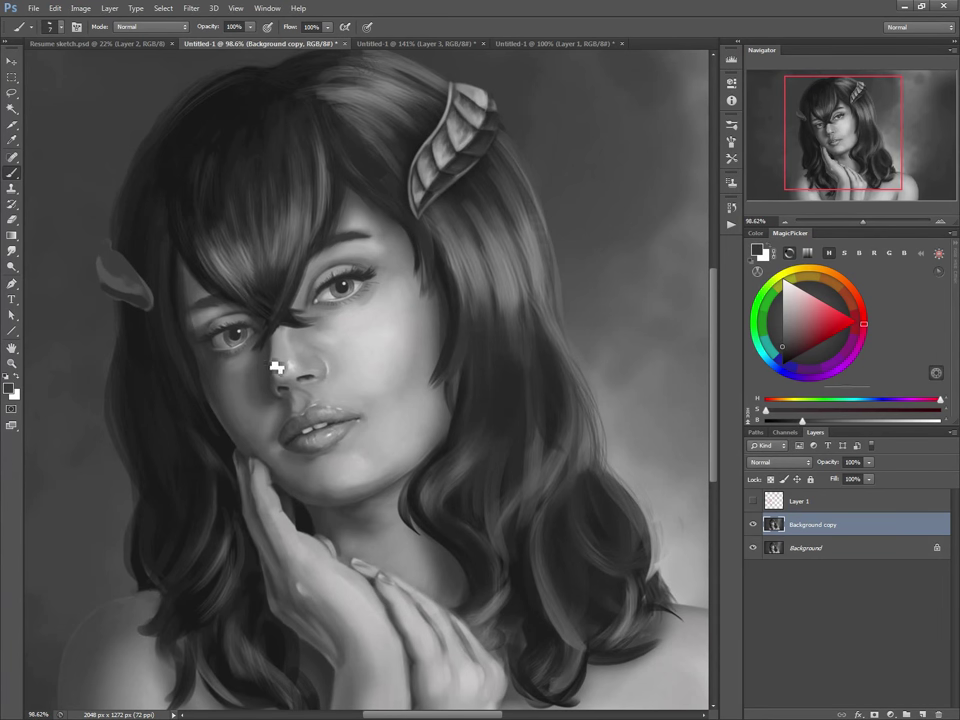
left_click(281, 373, "alt")
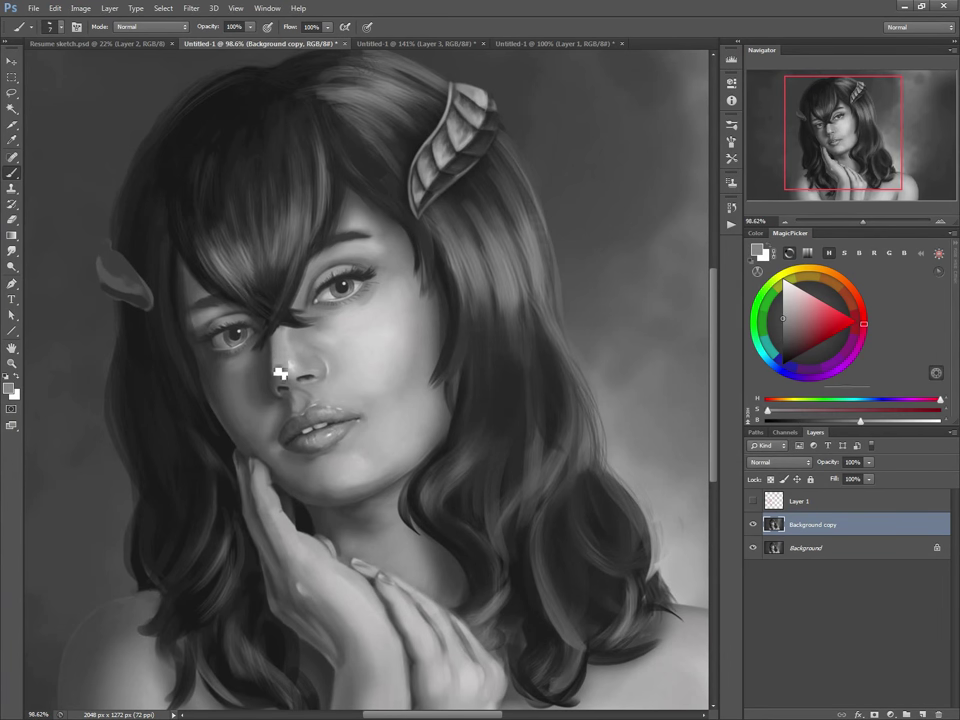
left_click(277, 373, "alt")
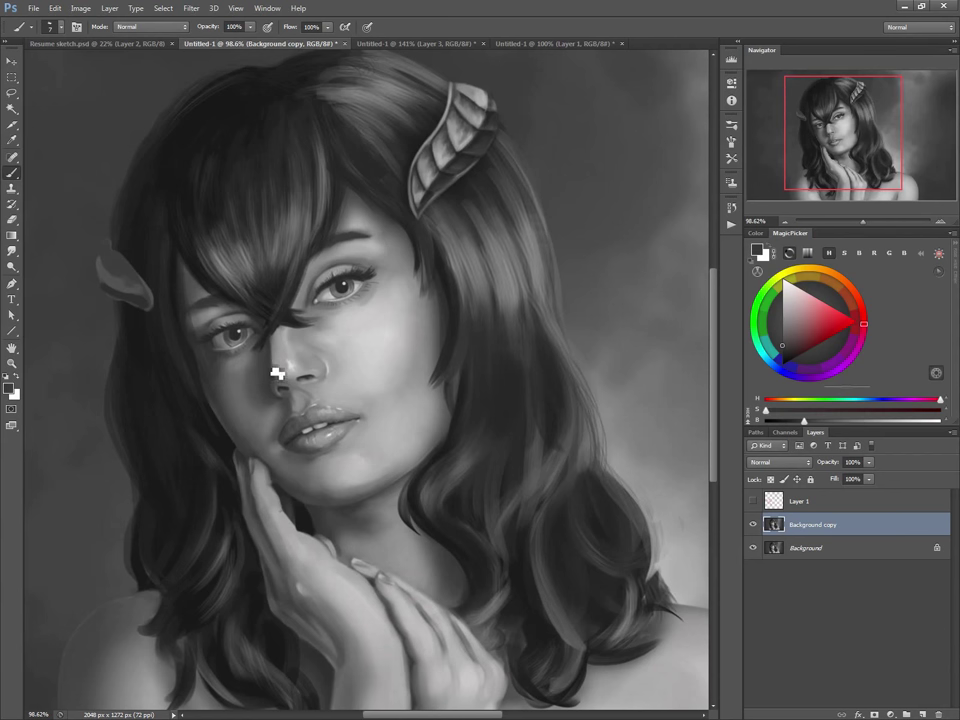
left_click(285, 372, "alt")
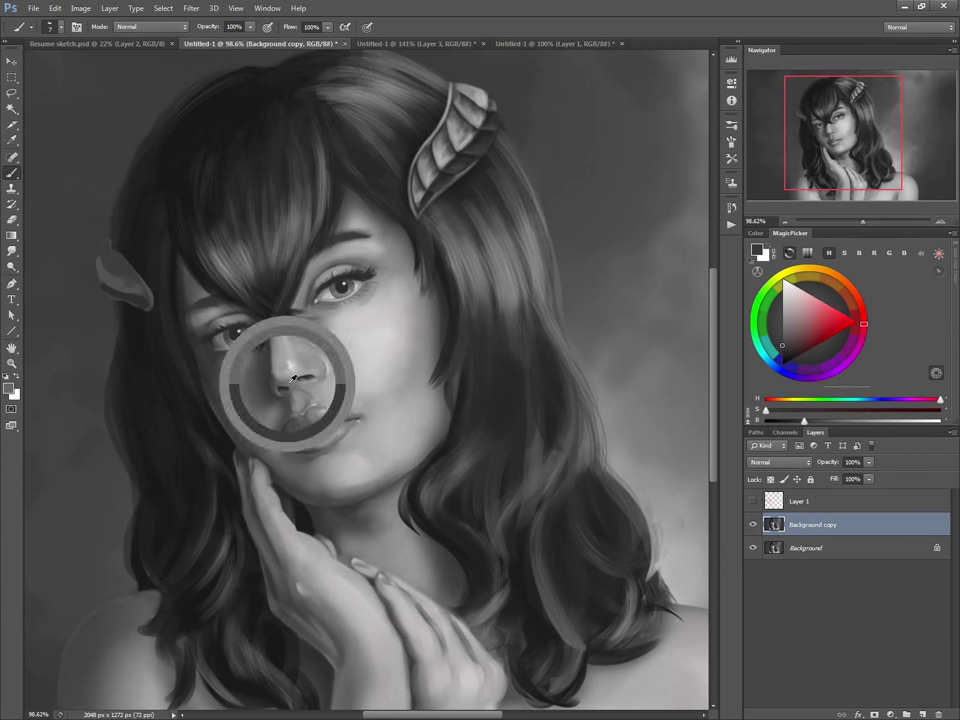
Step: Blend the skin between the nose and upper lip using sampled nearby tones, enlarging the Brush to 20 px
left_click(300, 387, "alt")
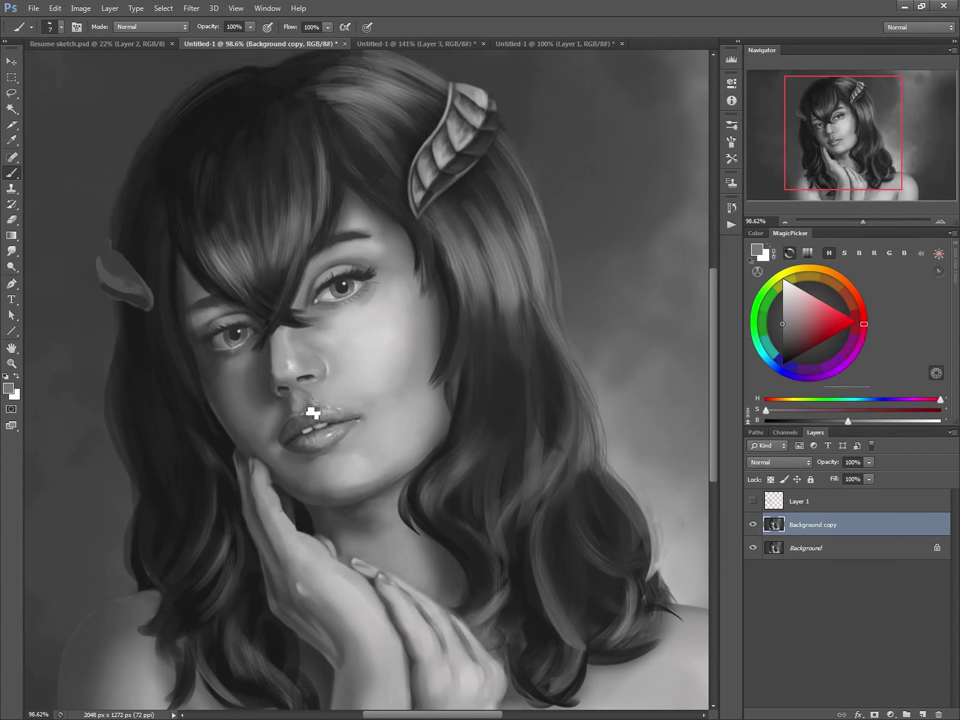
left_click(312, 395, "alt")
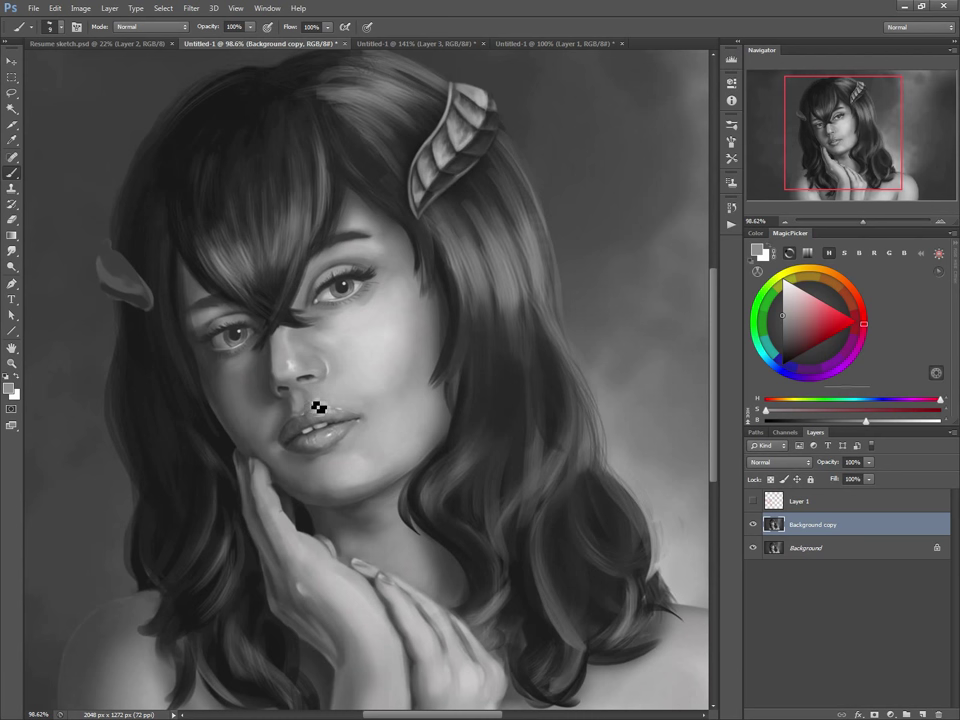
left_click(320, 400, "alt")
key("bracketright")
key("bracketright")
key("bracketright")
left_click(296, 362, "alt")
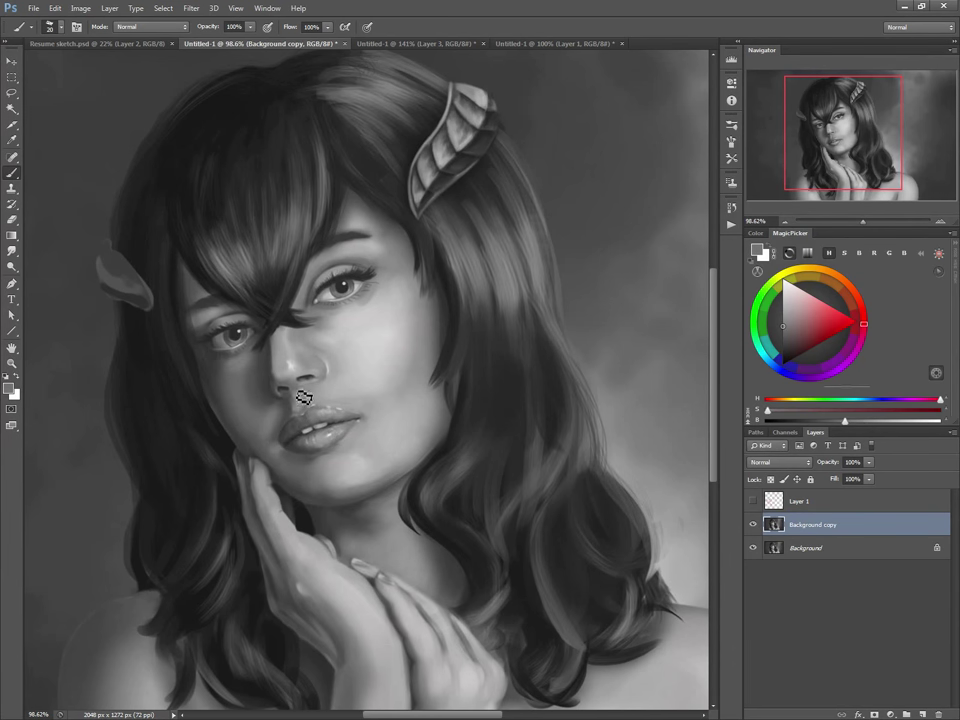
left_click(313, 405, "alt")
Step: Paint dark hair over the shadowed face edge at 15 px, and cover the outer hair and smaller horn with background tone at 35 px
left_click(178, 296, "alt")
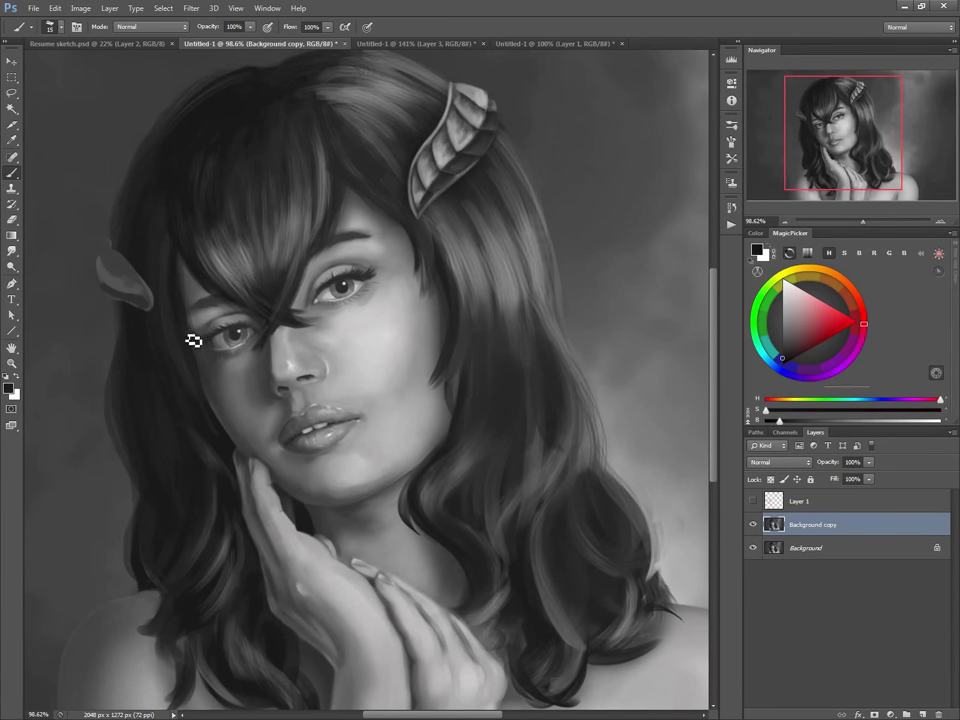
key("bracketleft")
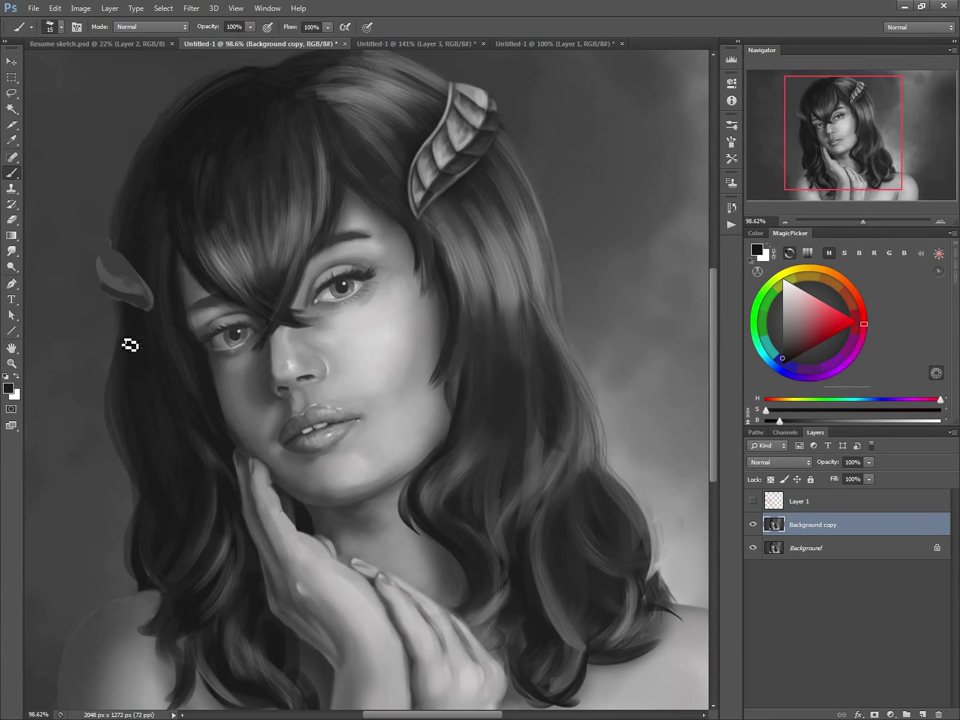
left_click(129, 135, "alt")
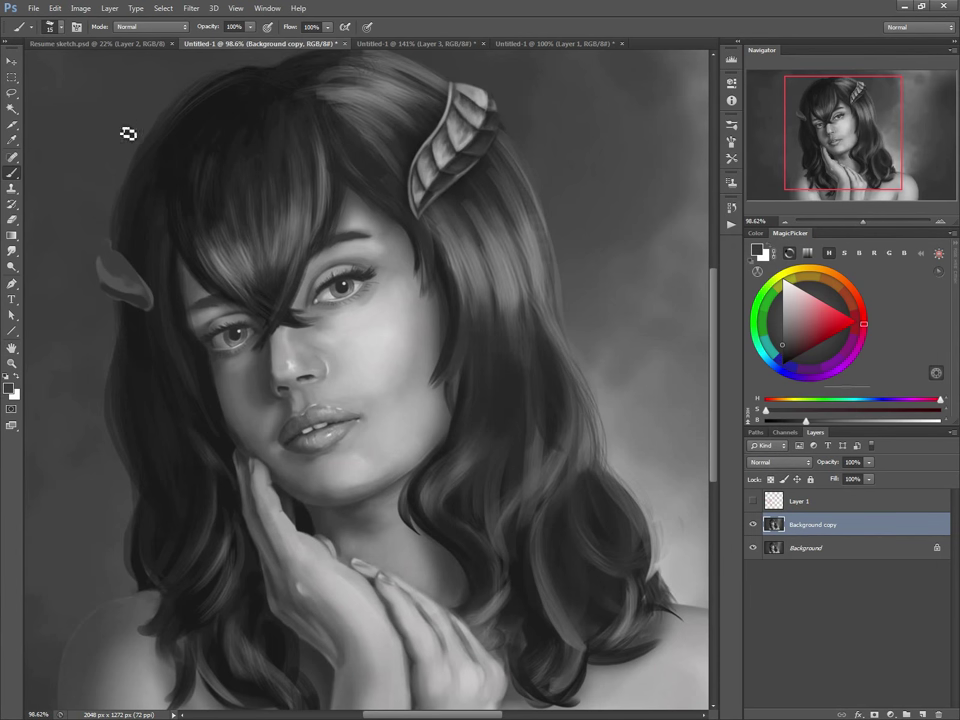
key("]")
key("]")
key("]")
key("]")
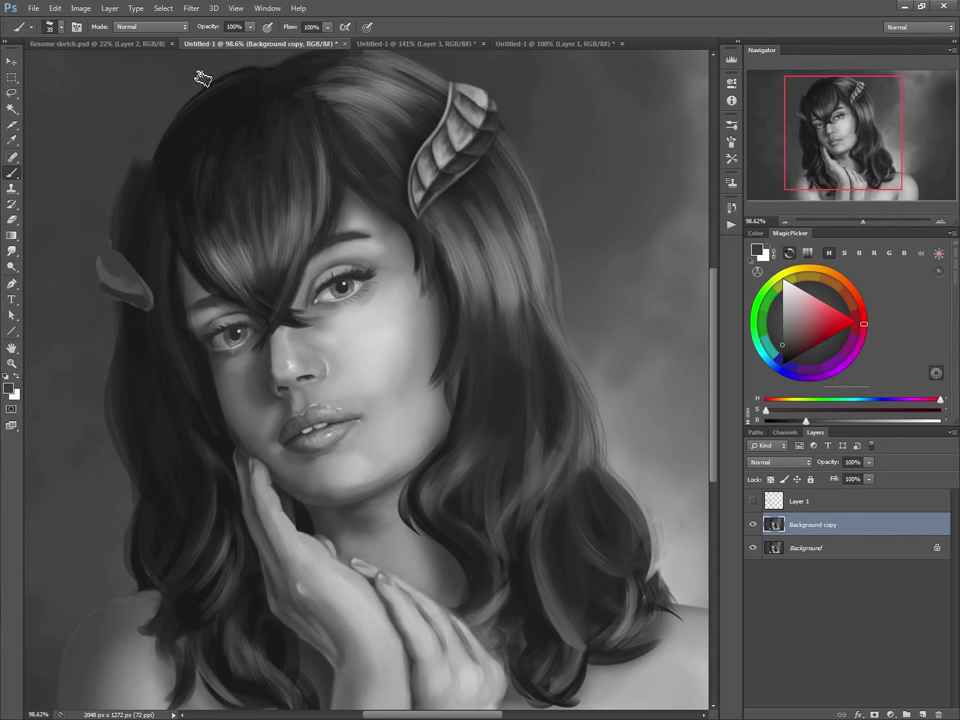
left_click_drag(135, 160, 133, 467)
mouse_move(136, 345)
left_mouse_down()
mouse_move(143, 492)
mouse_move(146, 394)
mouse_move(138, 540)
mouse_move(118, 448)
mouse_move(87, 386)
left_mouse_up()
mouse_move(107, 311)
left_mouse_down()
mouse_move(112, 224)
mouse_move(124, 339)
mouse_move(115, 234)
mouse_move(102, 287)
mouse_move(133, 149)
mouse_move(105, 296)
mouse_move(146, 147)
mouse_move(100, 302)
mouse_move(131, 143)
mouse_move(89, 320)
mouse_move(90, 285)
mouse_move(122, 193)
mouse_move(116, 413)
mouse_move(115, 276)
left_mouse_up()
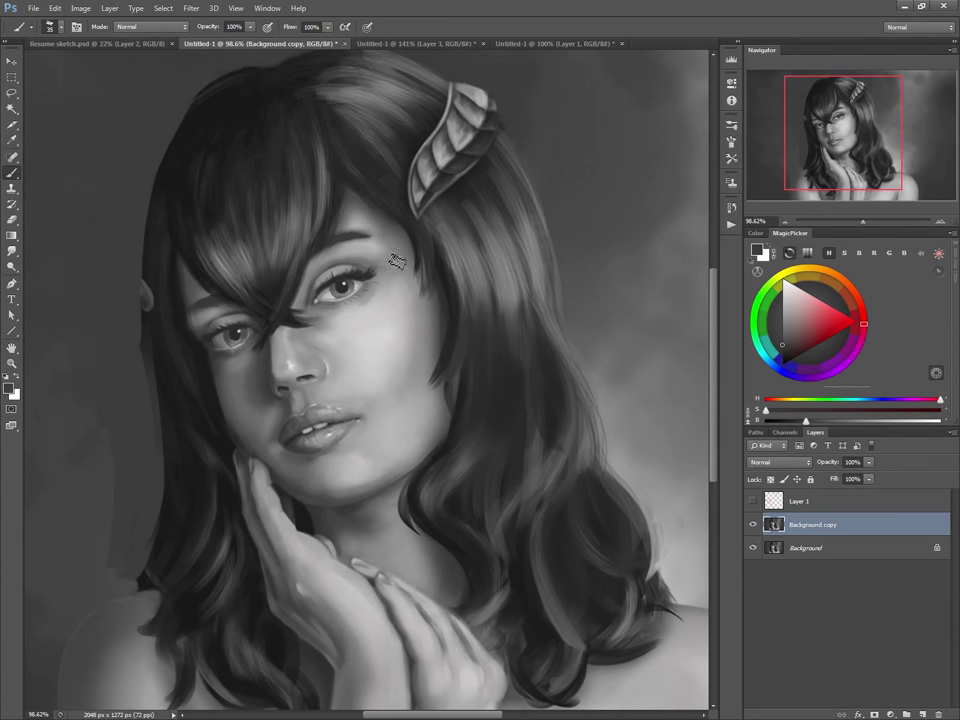
Step: Block in a dark base for the relocated smaller horn and paint hair tone over the old horn's remnant at 30 px
left_click(439, 172, "alt")
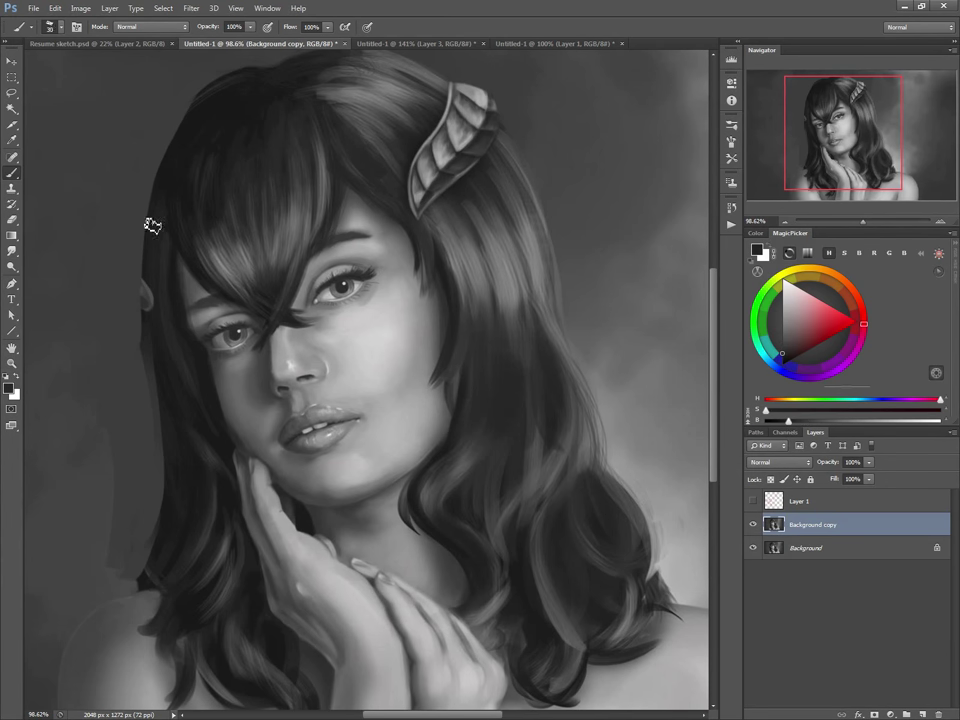
key("bracketleft")
key("bracketleft")
key("bracketleft")
mouse_move(151, 237)
left_mouse_down()
mouse_move(136, 238)
mouse_move(132, 268)
left_mouse_up()
left_click(156, 290, "alt")
key("bracketright")
key("bracketright")
key("bracketright")
key("bracketright")
left_click_drag(149, 286, 150, 320)
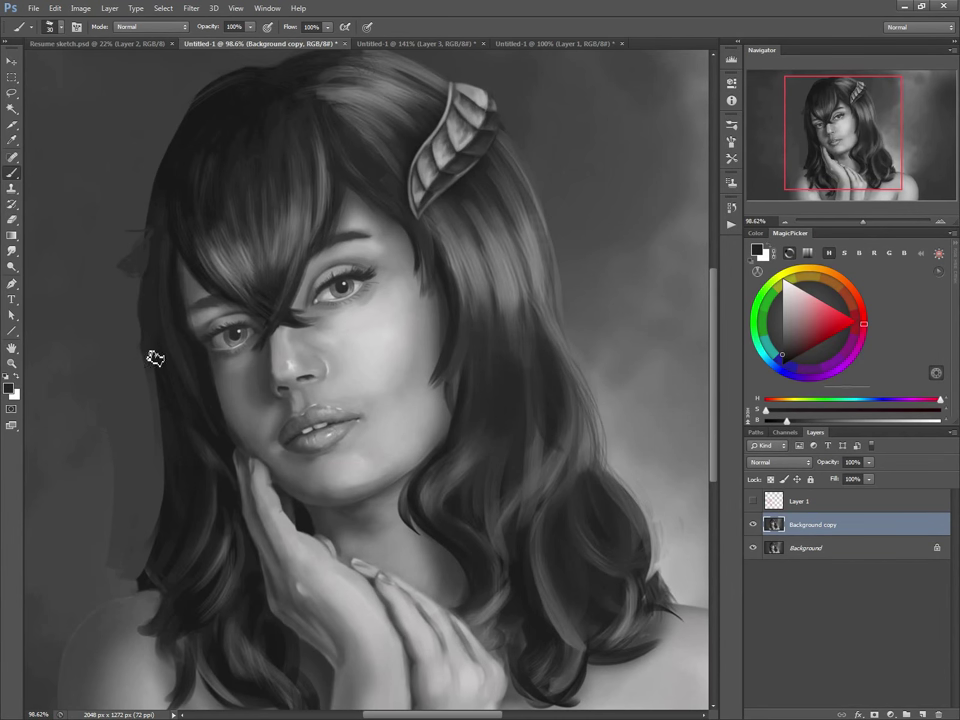
Step: Repaint the smaller horn at the hair's edge with sampled dark and light tones, checking it against the Layer 1 guides
left_click(752, 502)
left_click(751, 501)
left_click(131, 222, "alt")
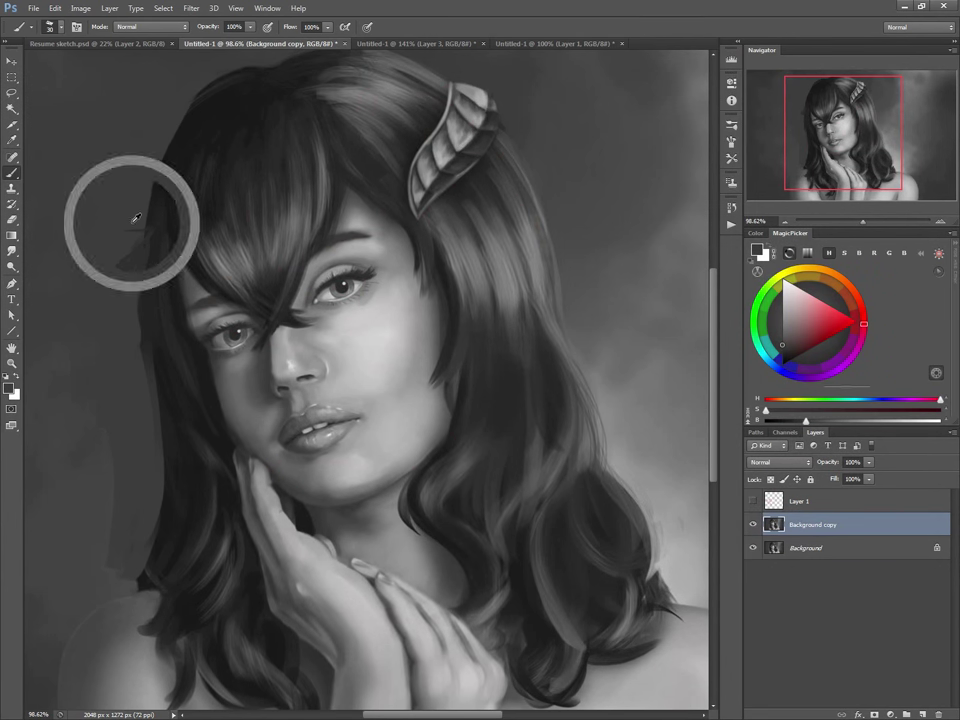
left_click(130, 268, "alt")
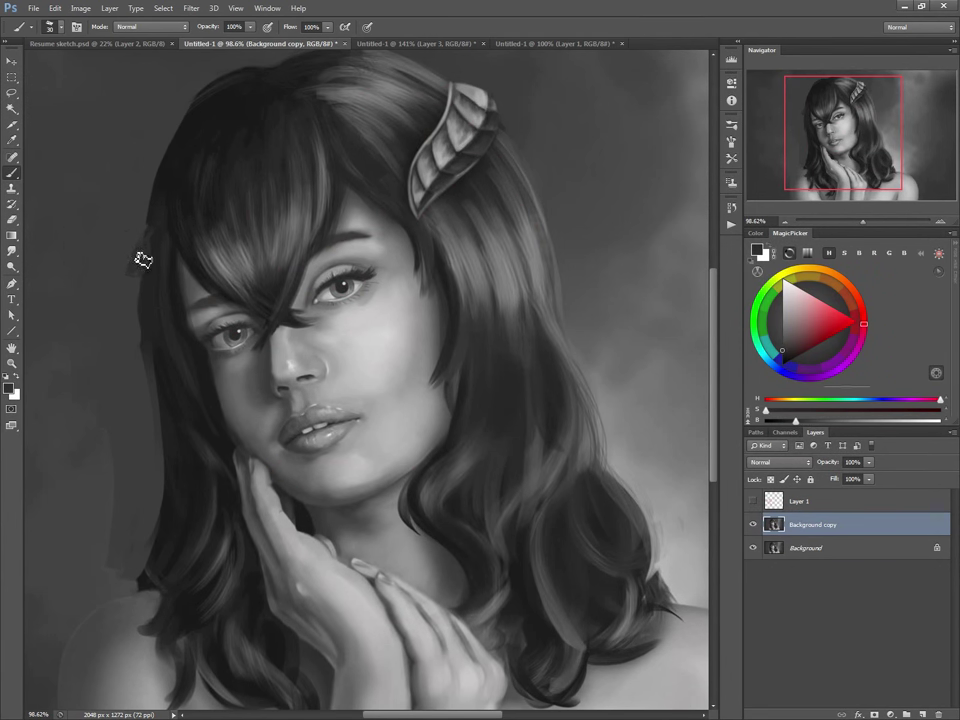
key("bracketleft")
key("bracketleft")
left_click_drag(154, 240, 155, 270)
left_click(450, 155, "alt")
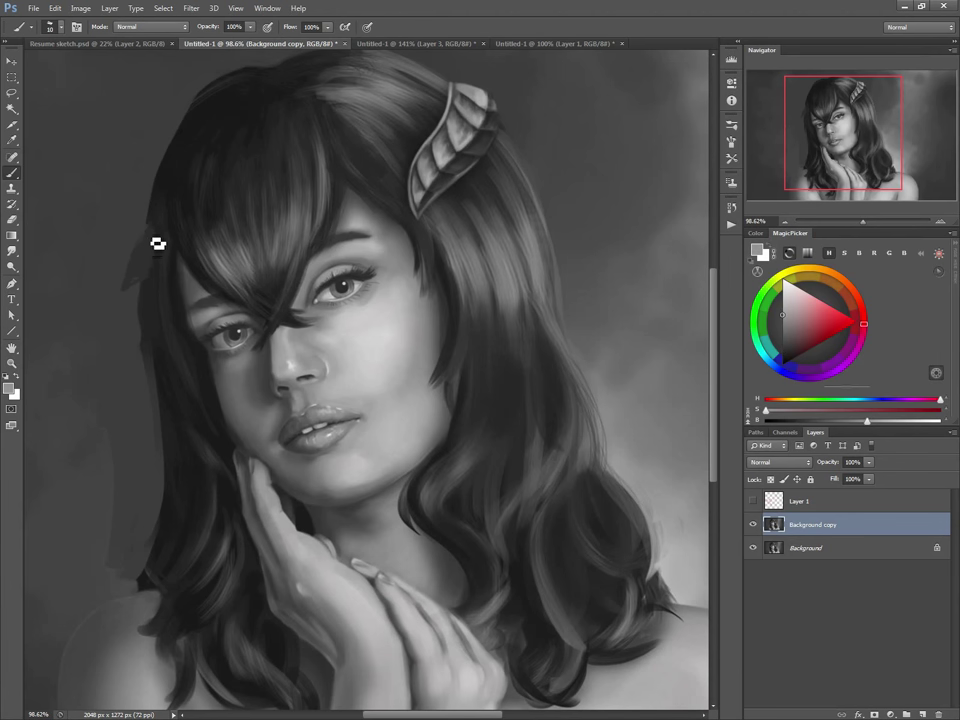
left_click_drag(148, 259, 130, 294)
key("d")
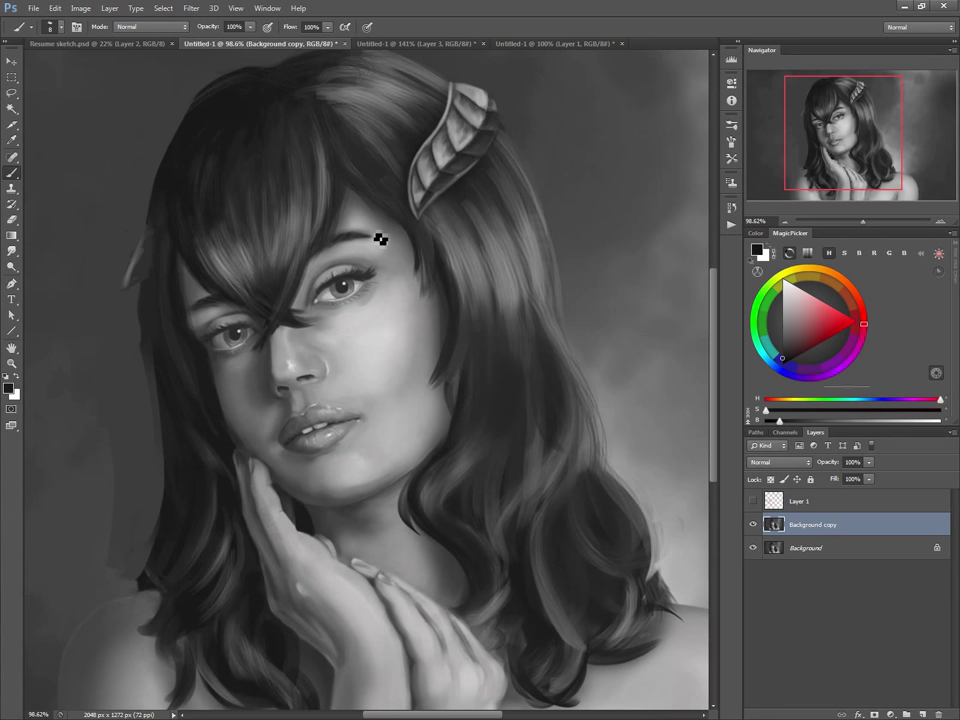
left_click(753, 500)
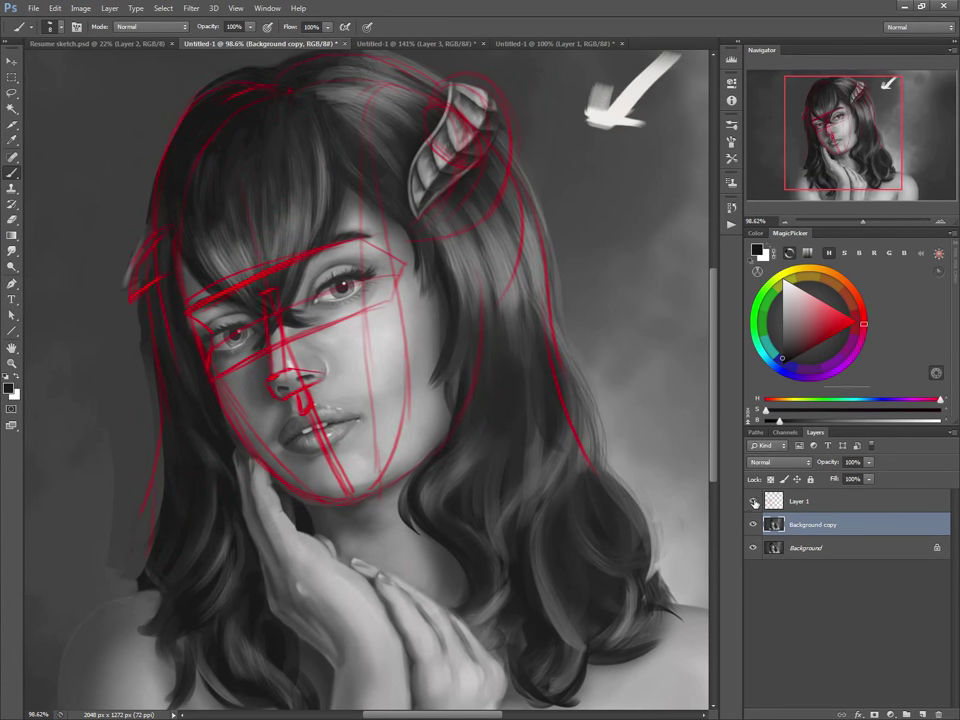
left_click(754, 500)
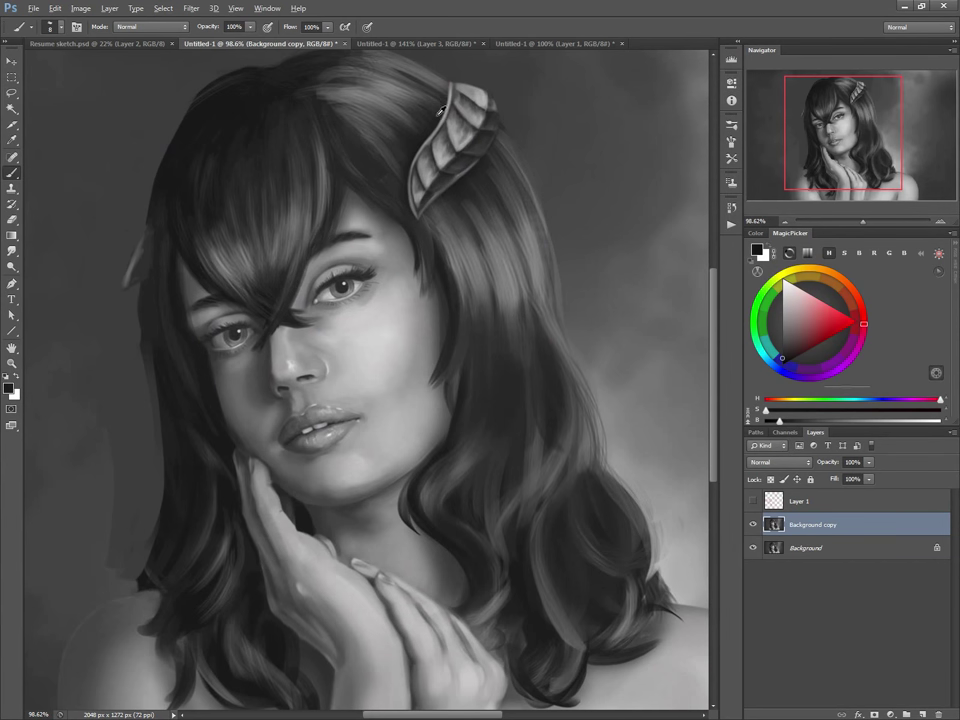
Step: Select the large ridged horn using the Lasso with a 0 px feather and place the selection on its own layer
left_click(440, 110, "alt")
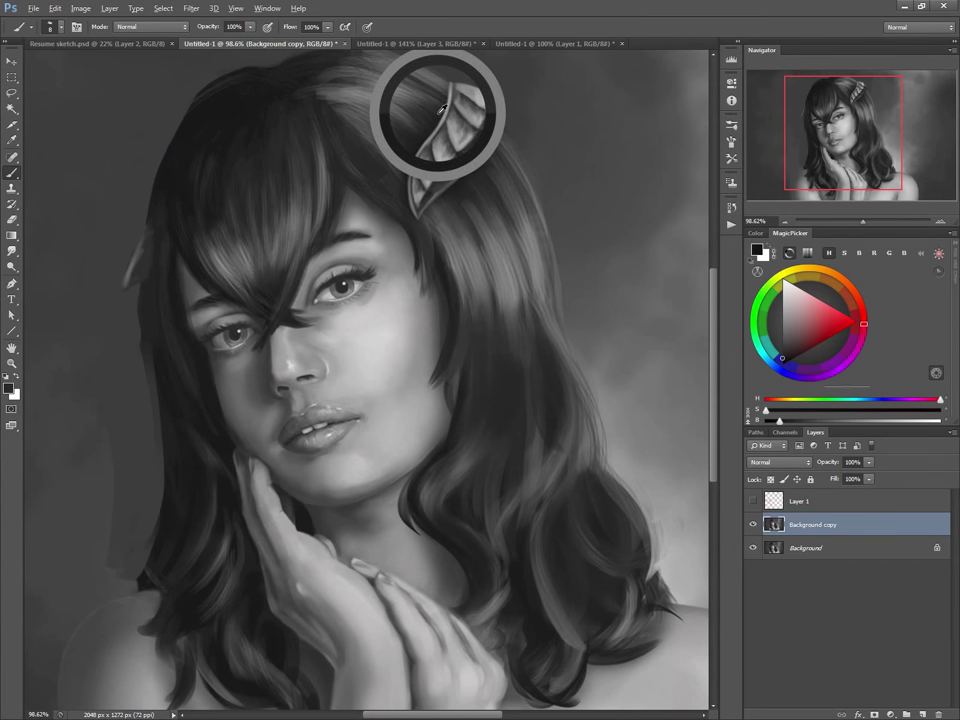
left_click(12, 93)
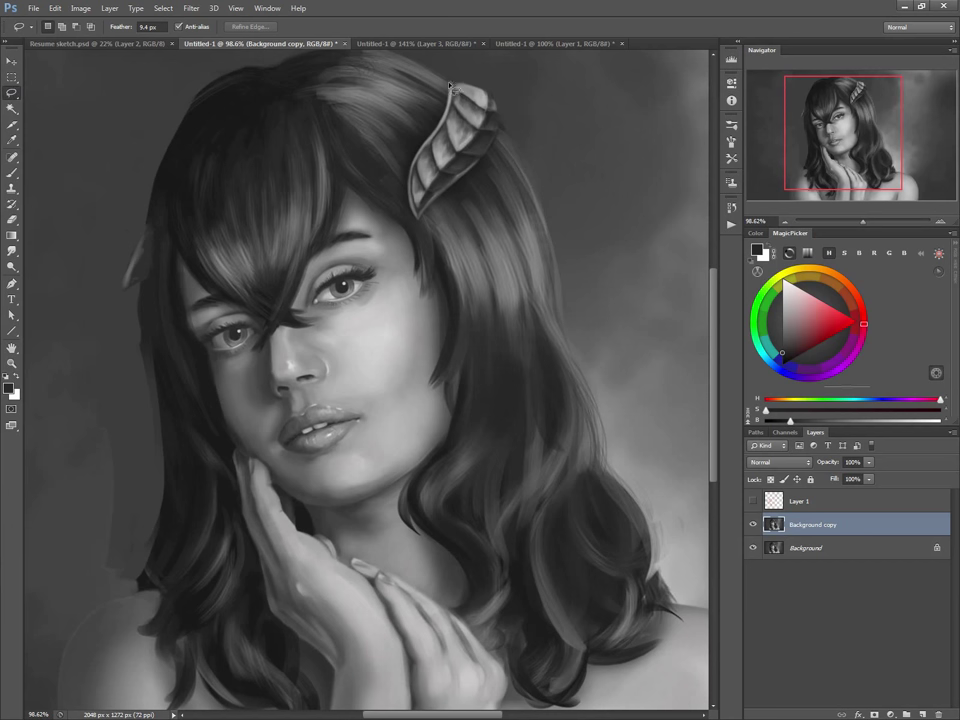
left_click_drag(421, 153, 414, 160)
left_click_drag(121, 30, 95, 44)
left_click(421, 127)
left_click_drag(500, 126, 447, 71)
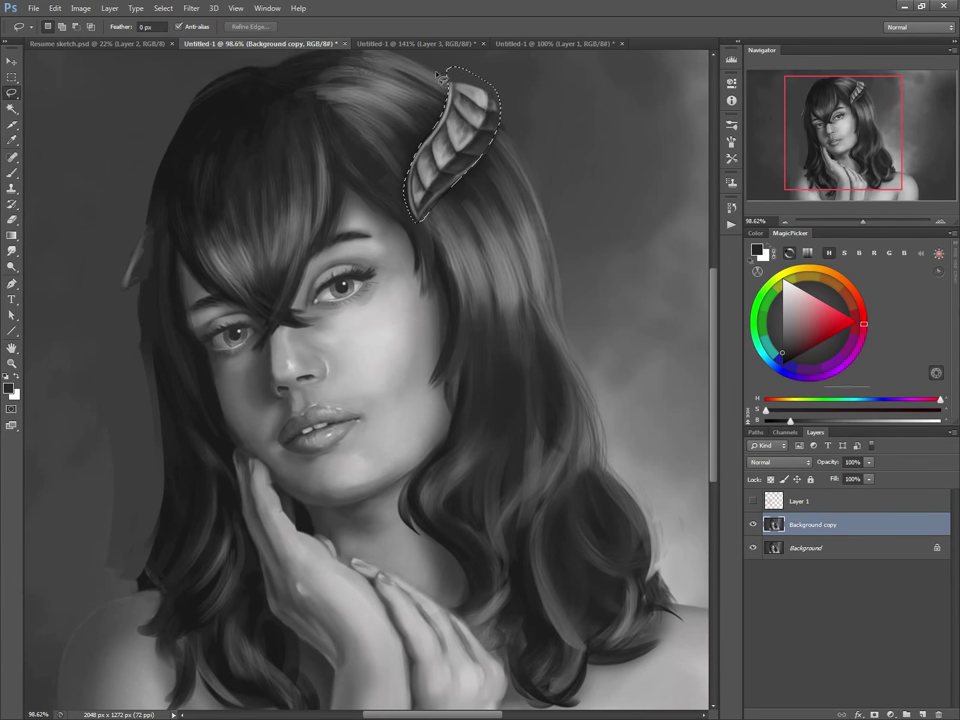
right_click(456, 165)
left_click(485, 259)
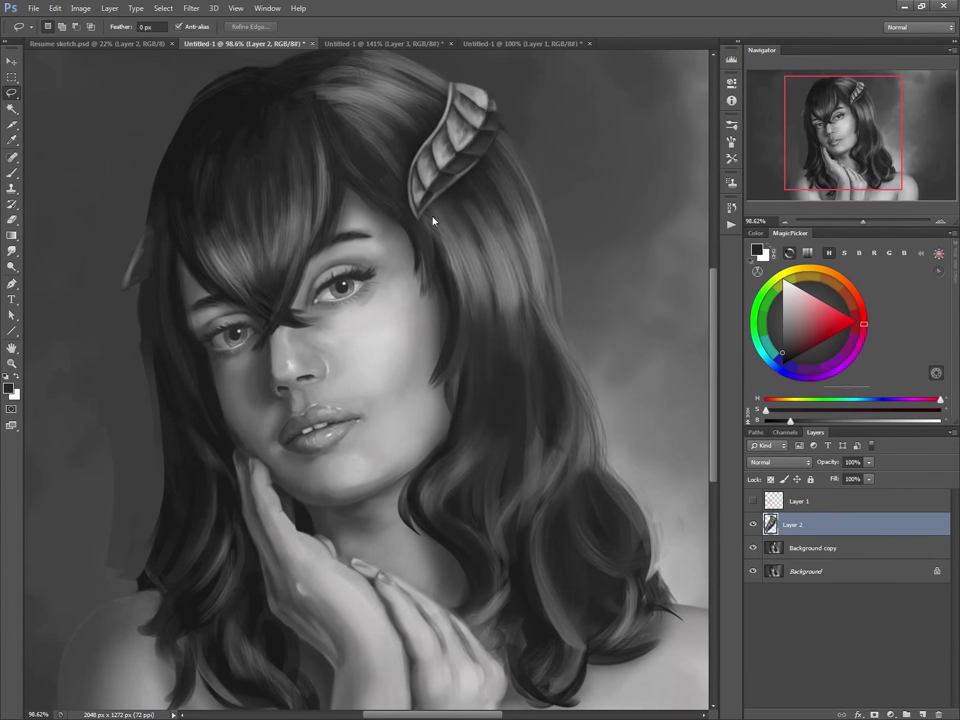
Step: Rotate the large ridged horn on Layer 2 by about 18° and enlarge it to 127.5%
key("ctrl+t")
left_click_drag(405, 153, 393, 133)
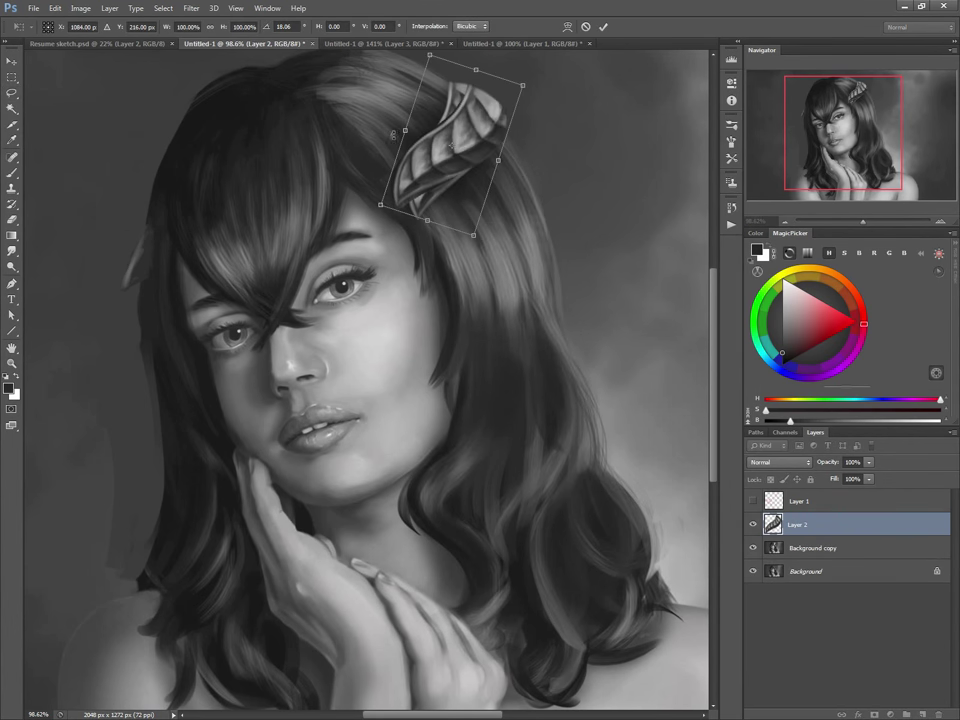
left_click_drag(471, 234, 485, 285)
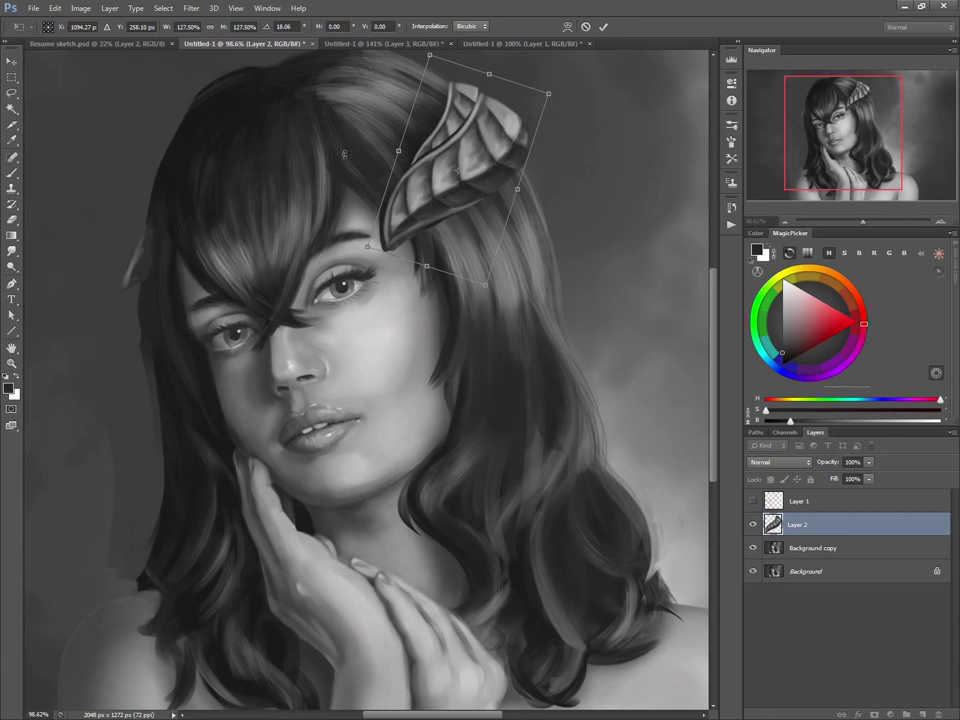
Step: Warp the enlarged horn so its broad end curves outward and its tip wraps around the head, and apply the transform
right_click(493, 136)
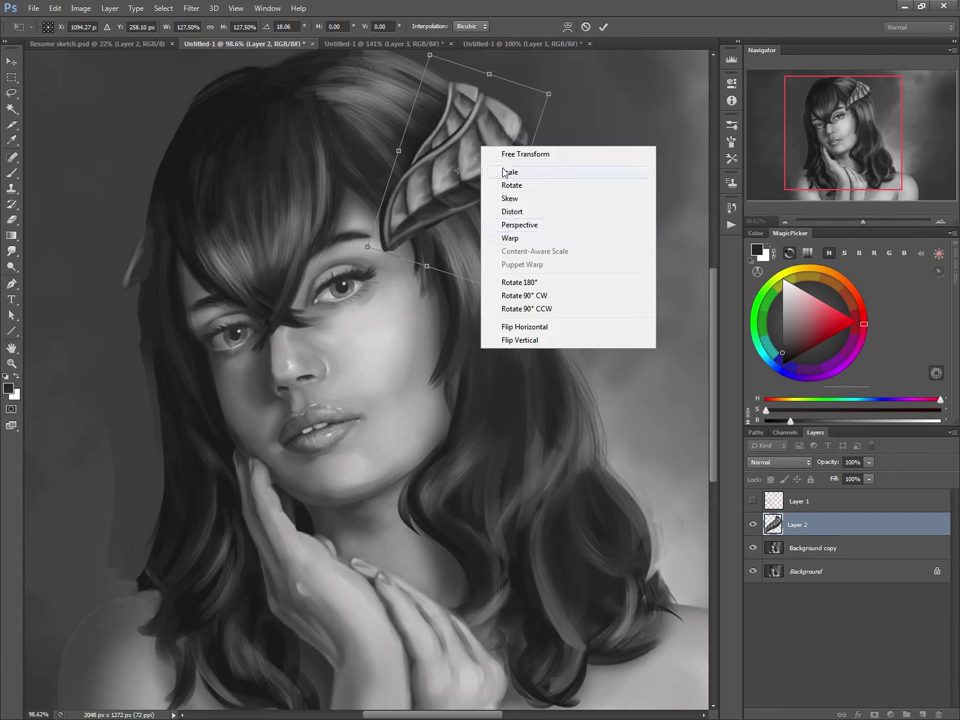
left_click(508, 251)
left_click_drag(487, 124, 484, 98)
left_click_drag(438, 165, 373, 247)
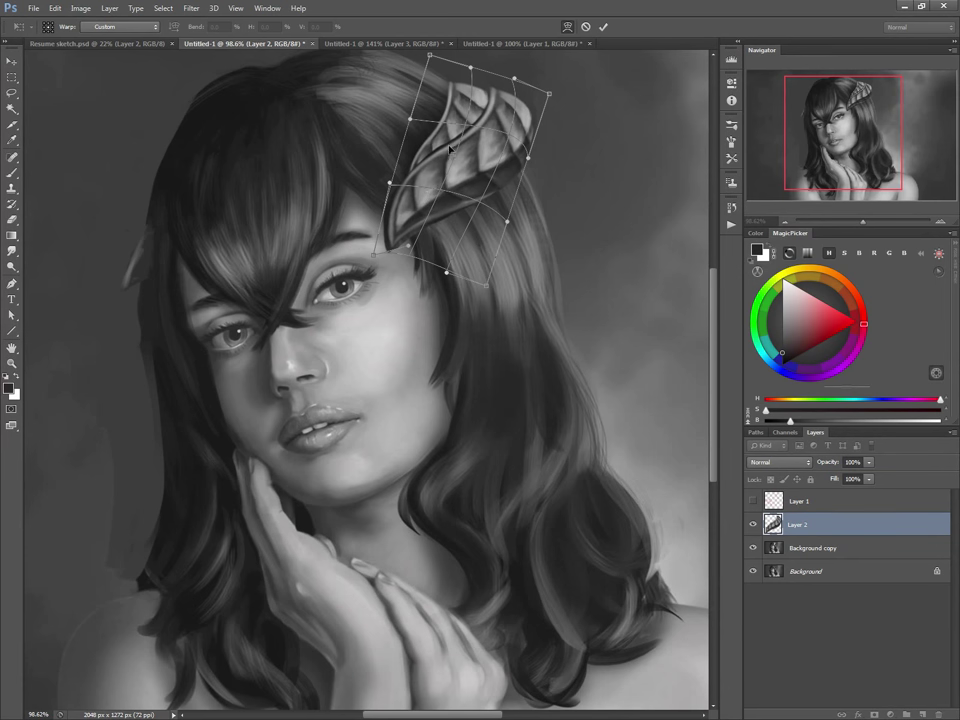
left_click_drag(468, 68, 470, 93)
key("Return")
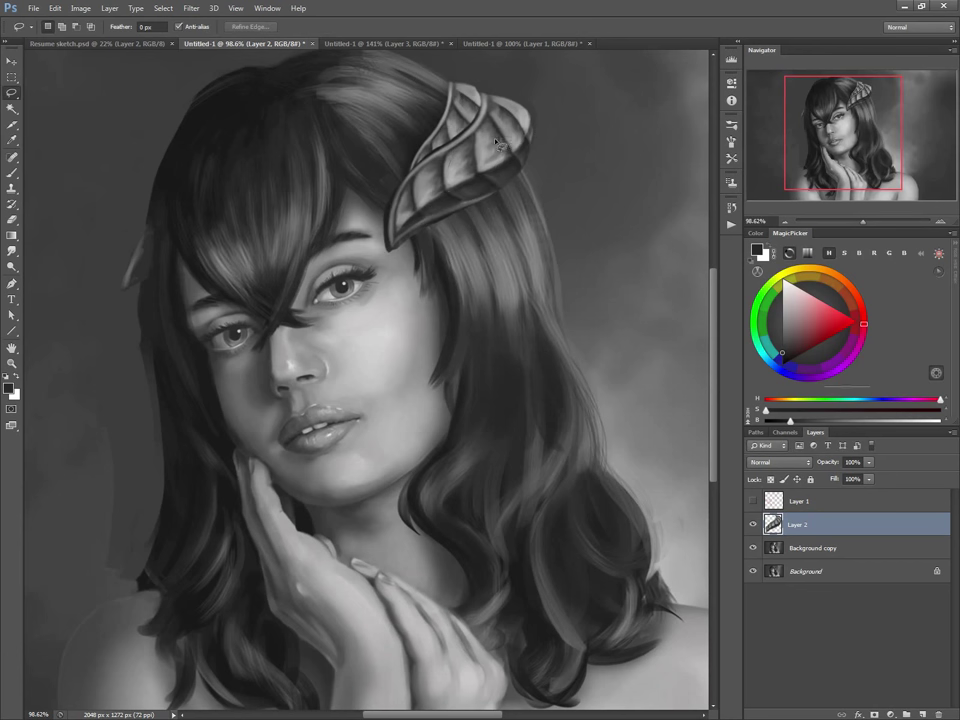
Step: Paint over the old horn's remains on the Background copy layer with sampled hair and background tones at 30 px
key("b")
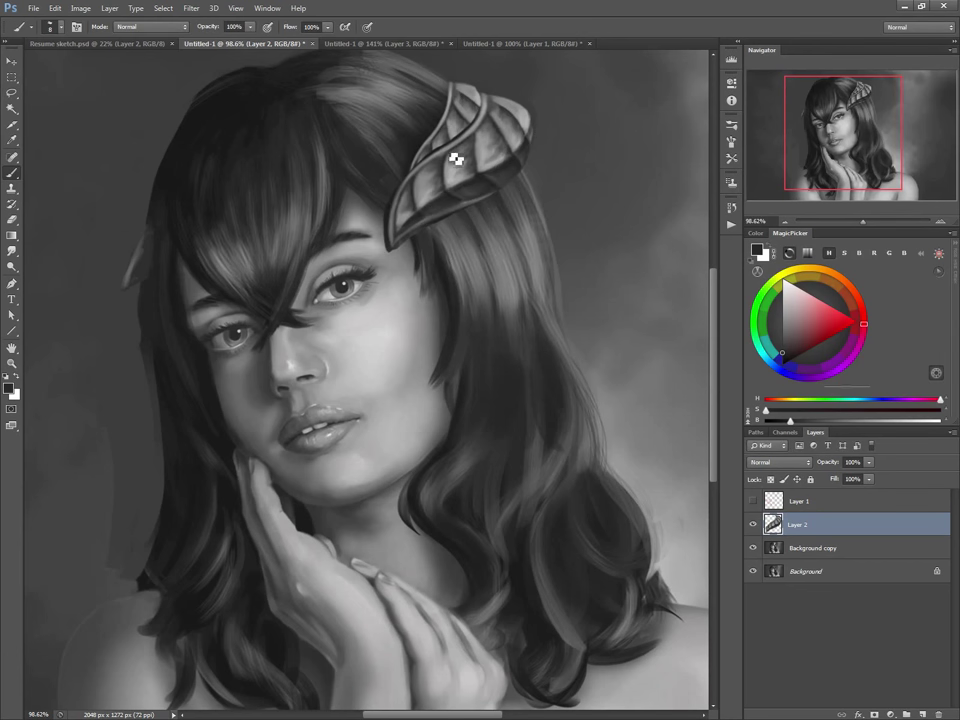
key("alt+bracketleft")
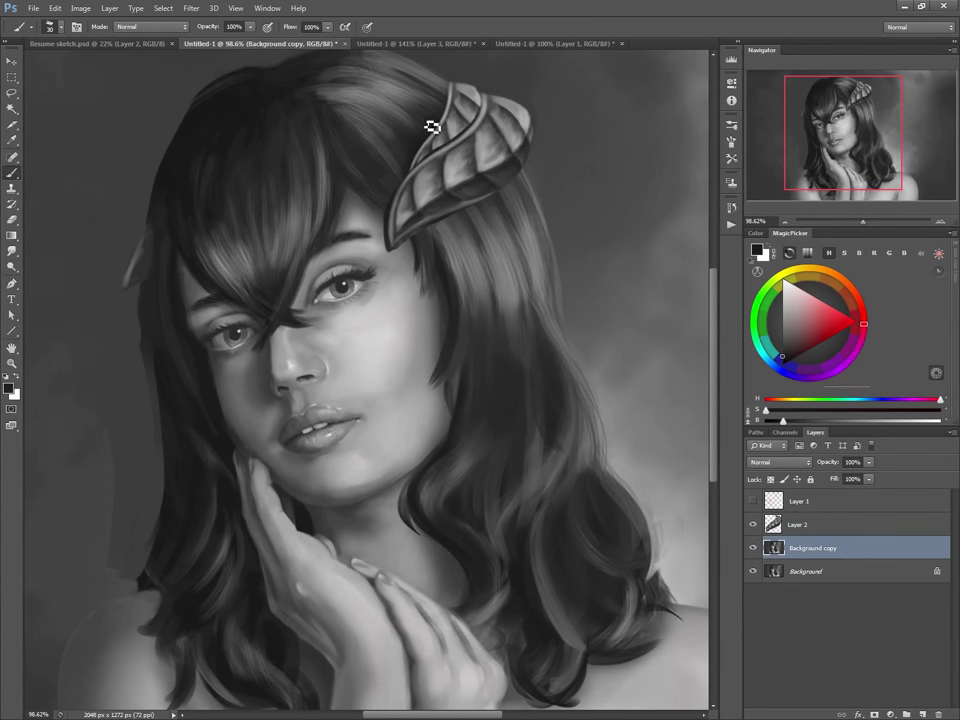
mouse_move(446, 114)
left_mouse_down()
mouse_move(456, 139)
mouse_move(408, 158)
left_mouse_up()
left_click(410, 112, "alt")
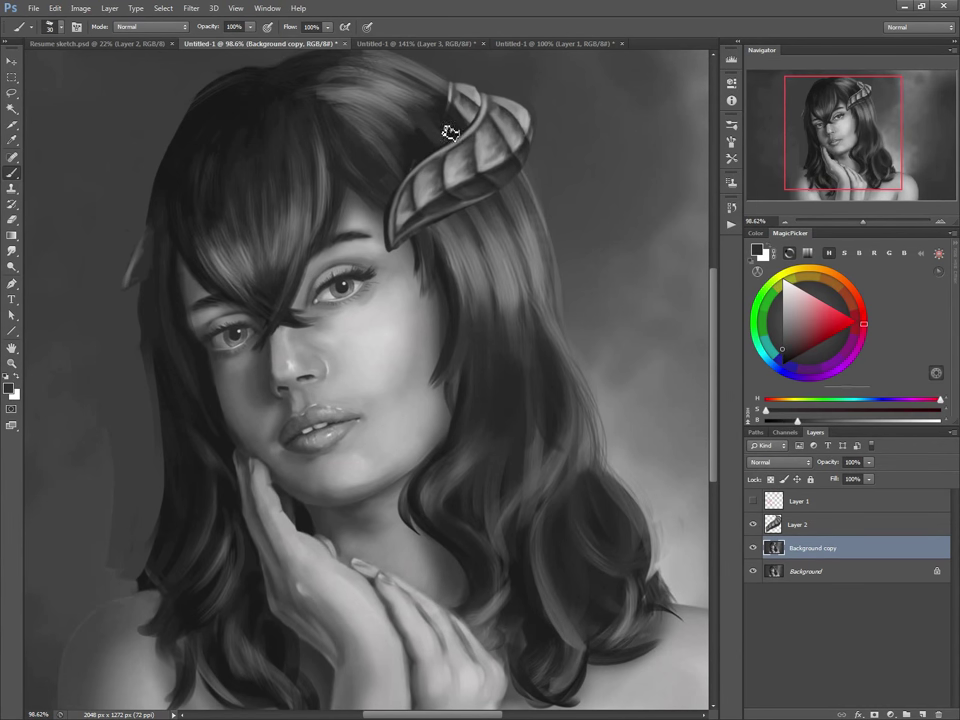
left_click(458, 68, "alt")
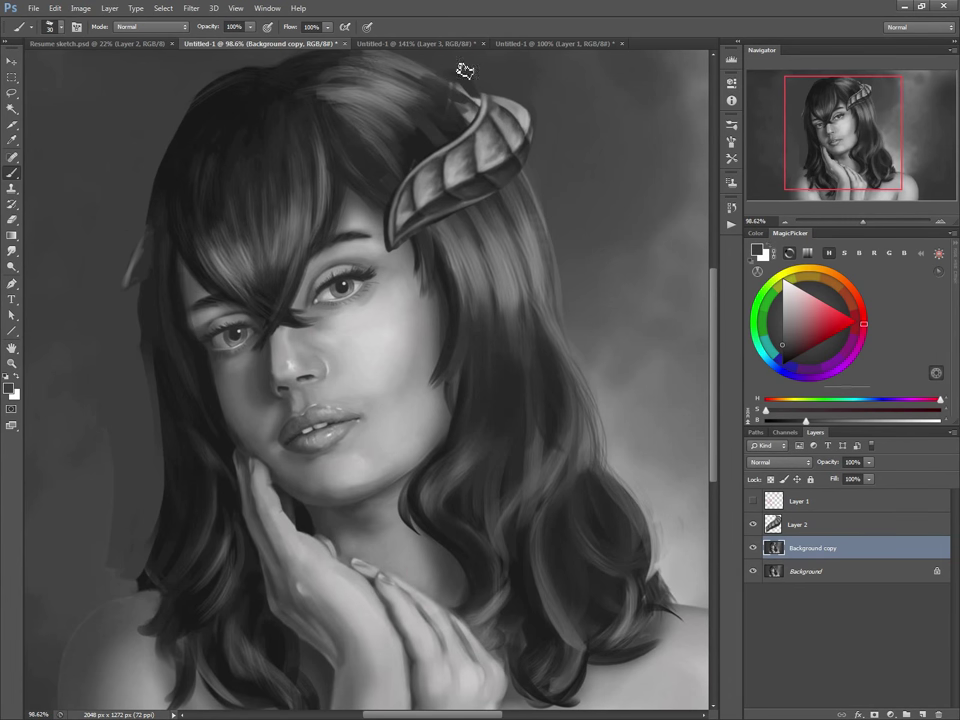
left_click(455, 94, "alt")
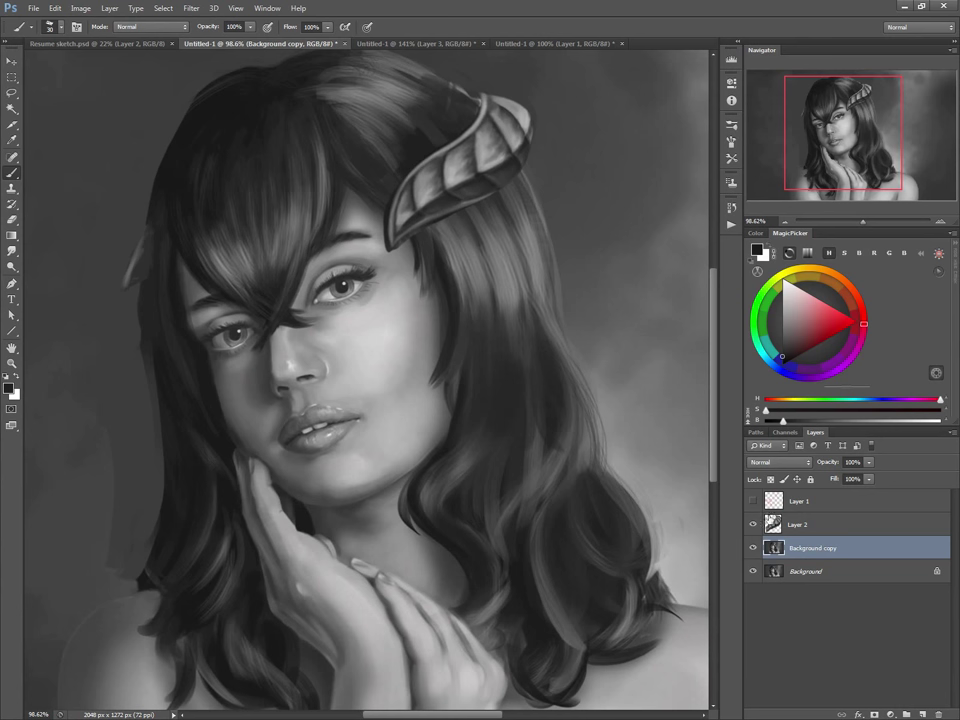
Step: Create a new layer above Layer 2 and paint a grey hair strand across the horn's end near the forehead at 15 px
key("alt+bracketright")
key("ctrl+shift+n")
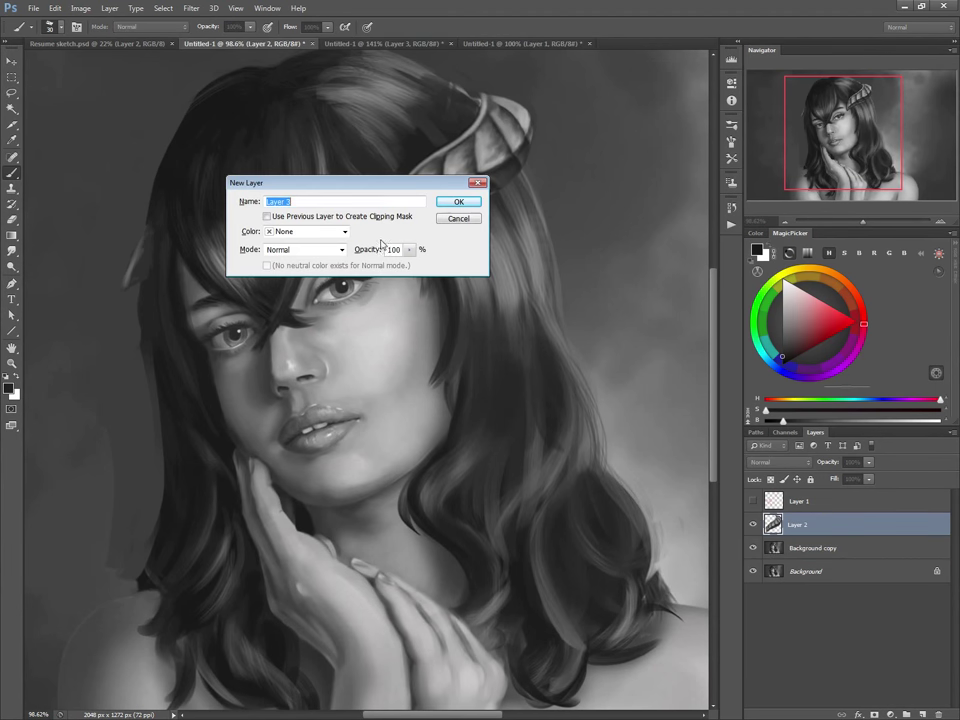
left_click(458, 203)
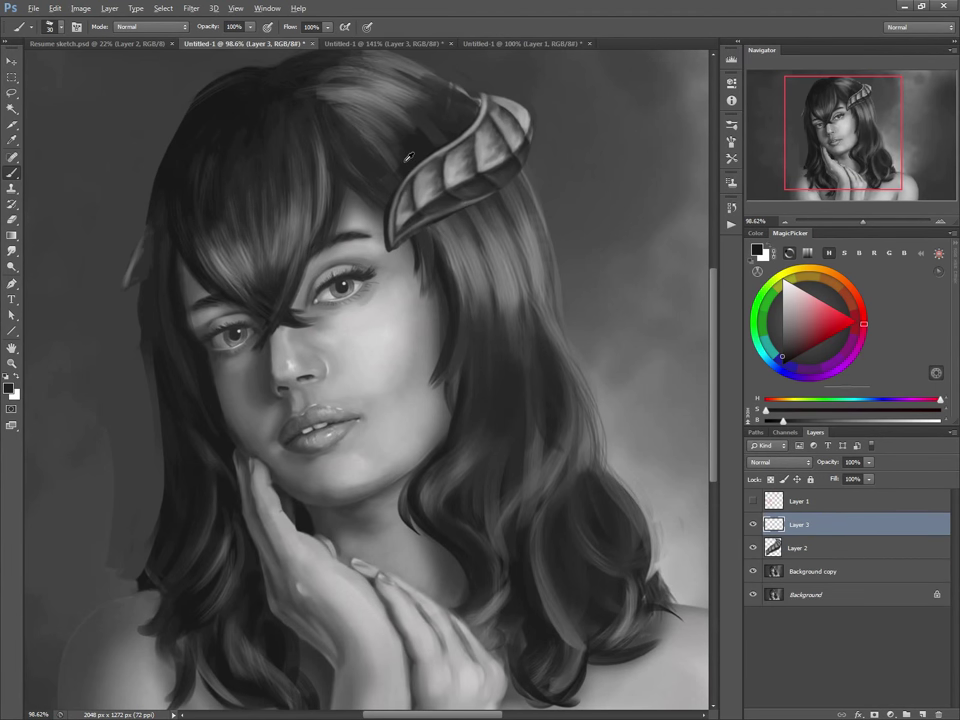
left_click(377, 118, "alt")
key("bracketleft")
key("bracketleft")
key("bracketleft")
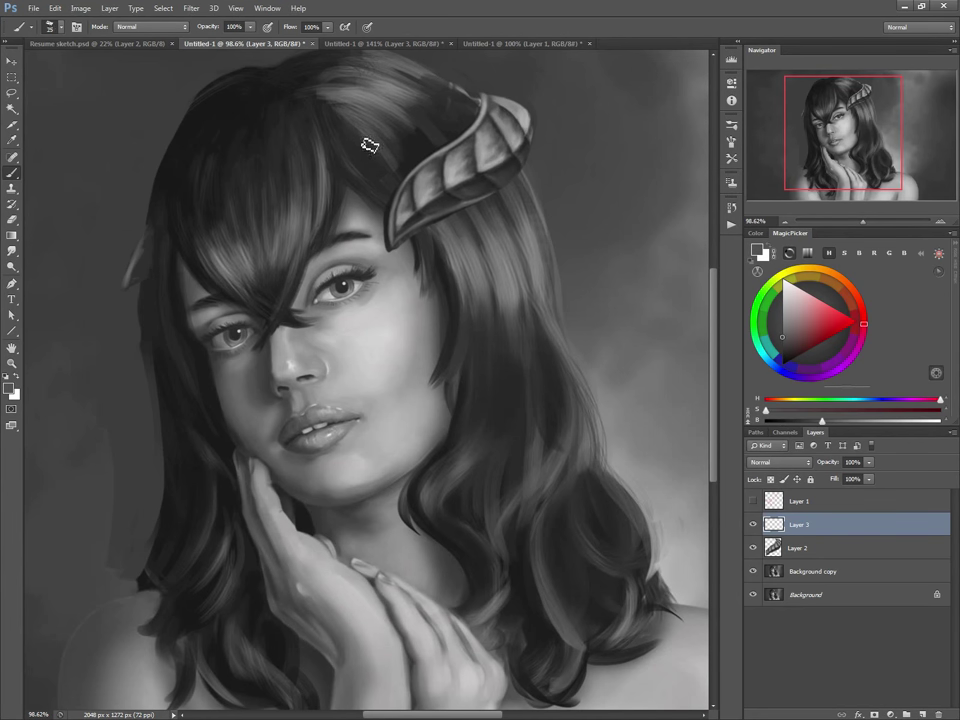
left_click_drag(409, 182, 432, 263)
mouse_move(384, 144)
left_mouse_down()
mouse_move(422, 278)
mouse_move(377, 148)
mouse_move(425, 241)
left_mouse_up()
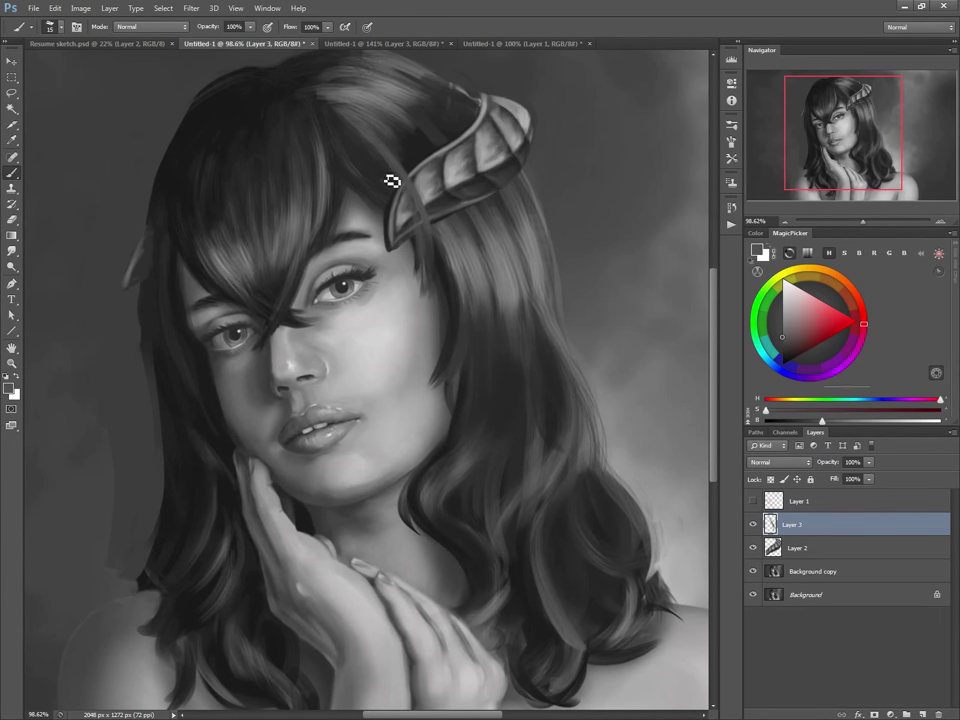
Step: Refine the strand crossing the horn with sampled light and dark tones at 8 to 9 px, and darken the hair beside the horn at 30 px
left_click(372, 89, "alt")
key("bracketleft")
key("bracketleft")
key("bracketleft")
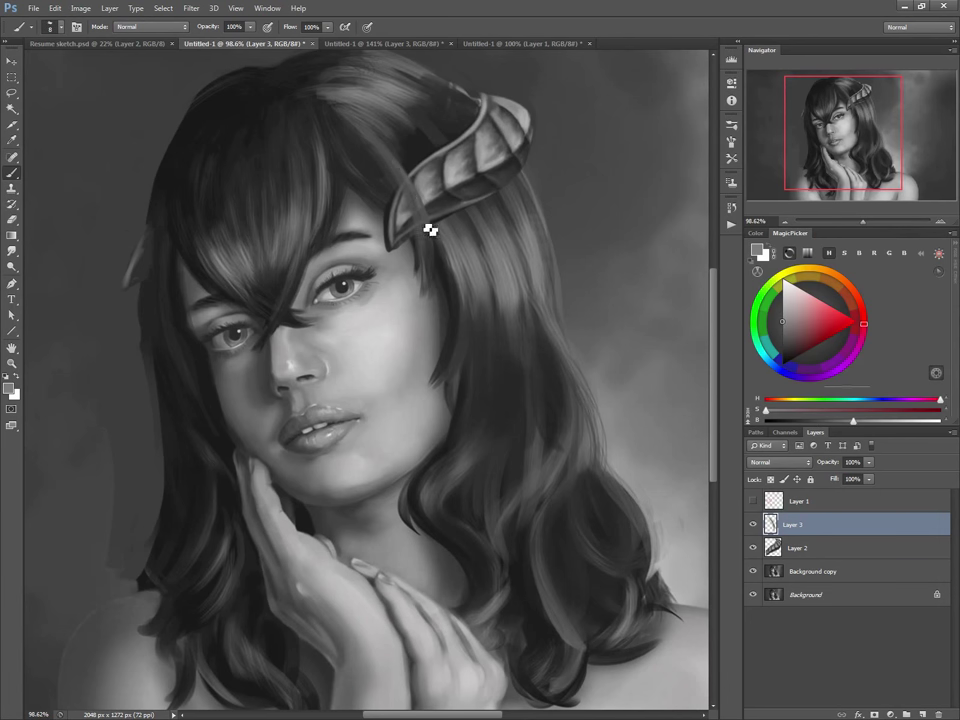
left_click(446, 202, "alt")
key("bracketright")
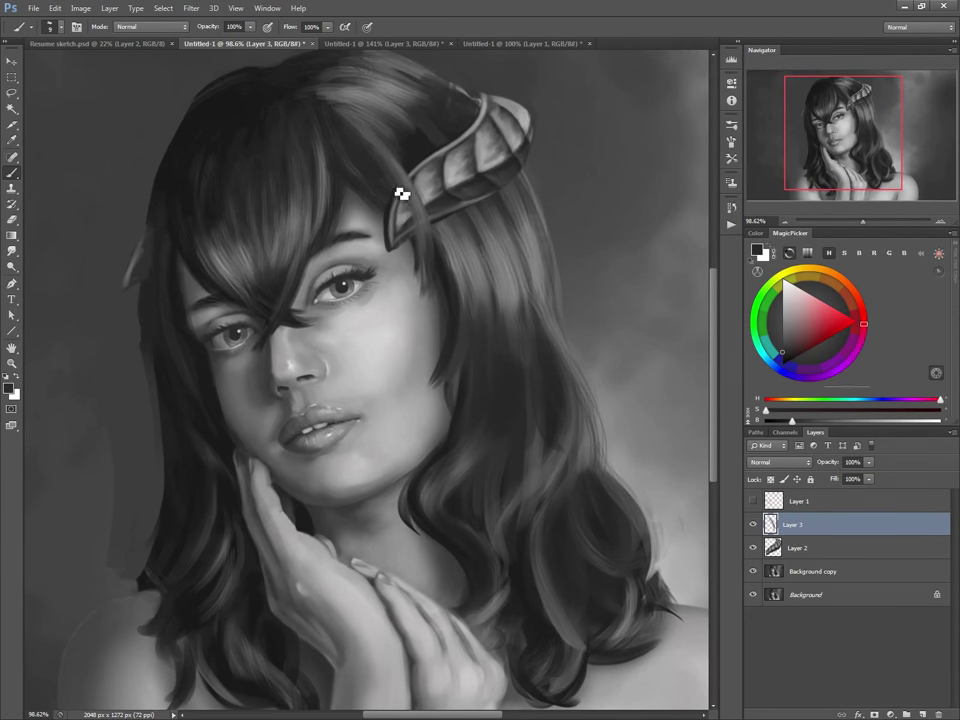
left_click_drag(400, 195, 417, 233)
left_click_drag(396, 184, 420, 248)
key("bracketright")
key("bracketright")
key("bracketright")
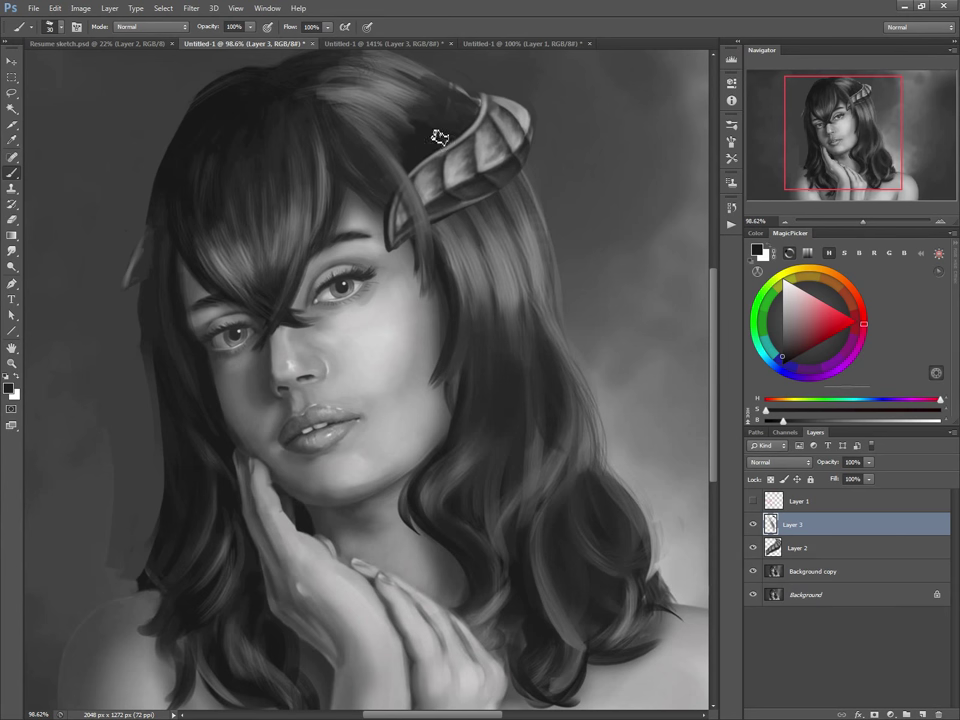
Step: Brighten the large horn's upper rim near its broad end with a sampled grey at 10 px
left_click(476, 101, "alt")
key("bracketleft")
key("bracketleft")
mouse_move(475, 101)
left_mouse_down()
mouse_move(486, 109)
mouse_move(482, 94)
left_mouse_up()
key("alt")
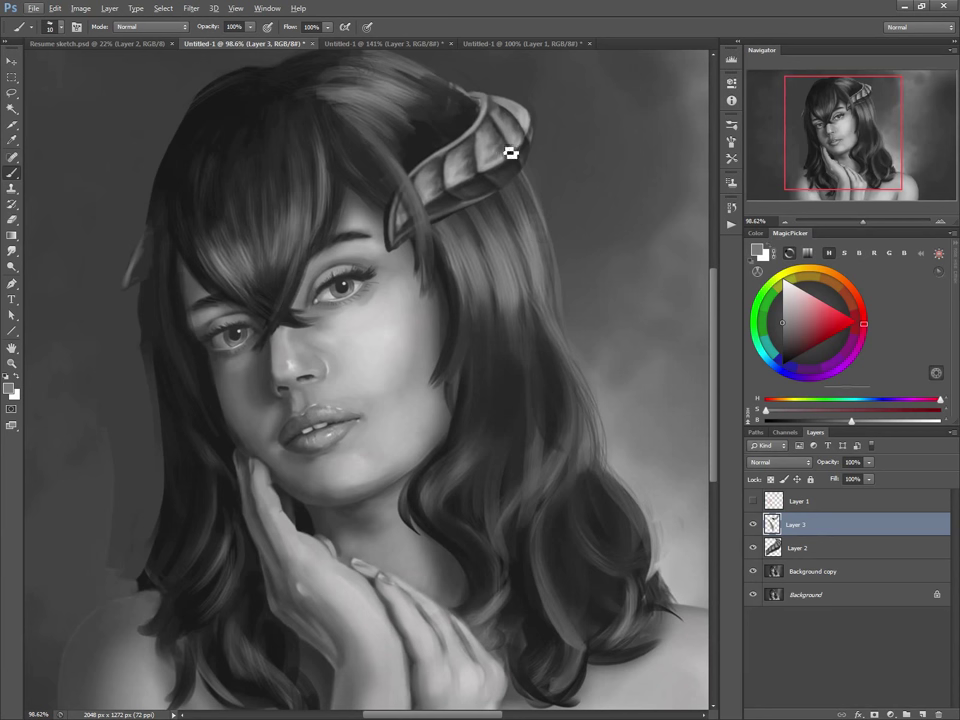
Step: Deepen the grooves and lower edge of the large horn with sampled dark tones at 9 px
key("alt")
left_click(498, 123, "alt")
key("bracketleft")
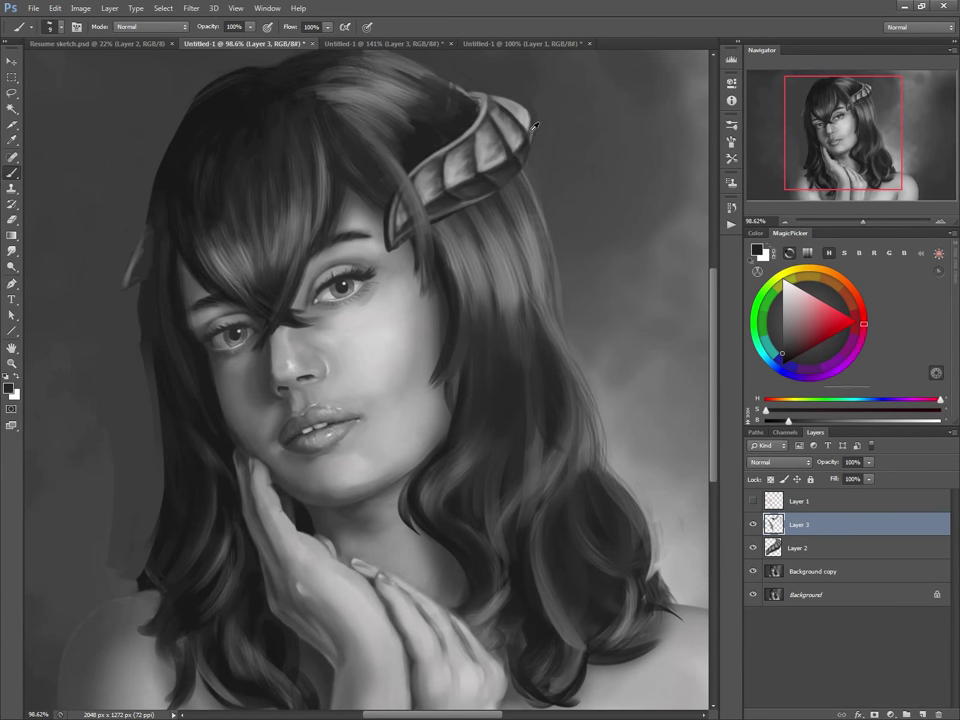
left_click(530, 146, "alt")
left_click(530, 152, "alt")
left_click(500, 177, "alt")
left_click_drag(500, 177, 499, 189)
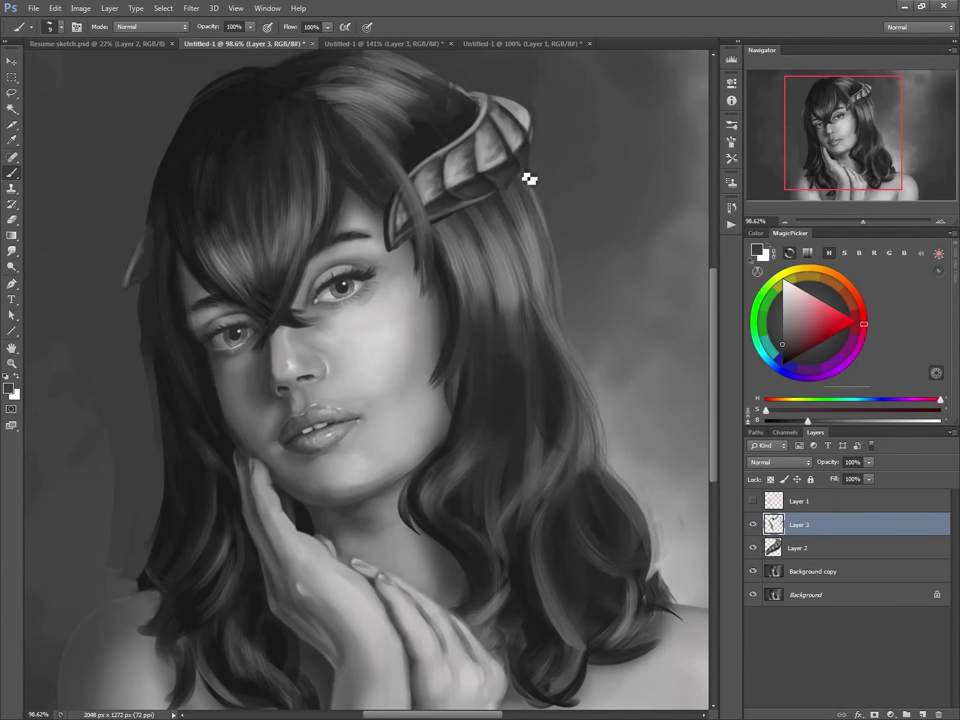
Step: Reshape the outer edge of the large horn's broad end with sampled light and dark greys at 9 px
left_click(525, 120, "alt")
left_click_drag(529, 122, 530, 134)
left_click(521, 111, "alt")
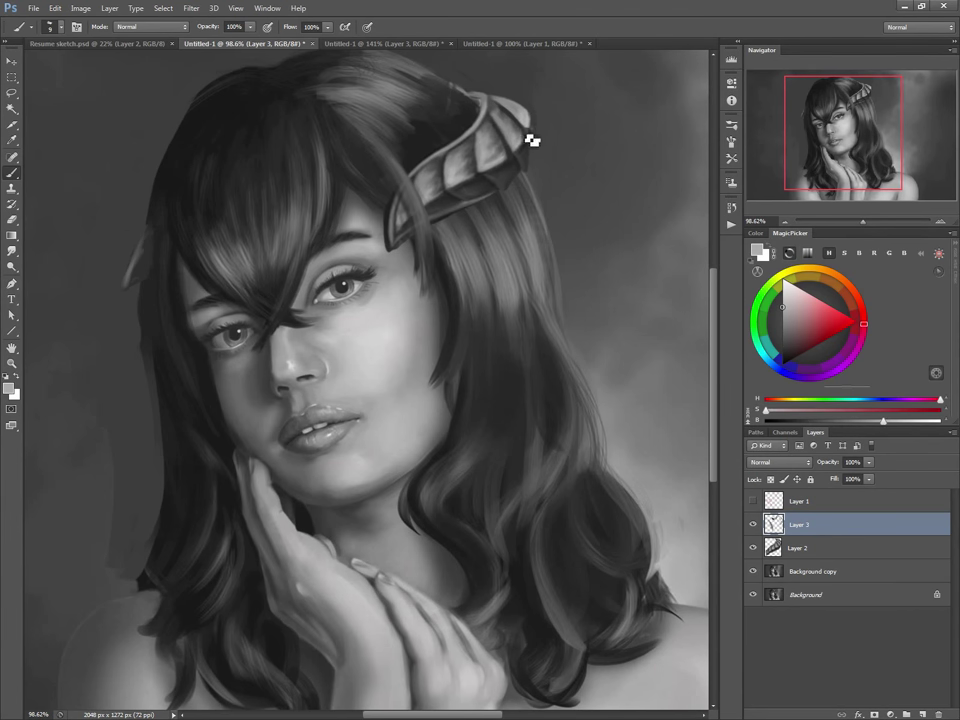
left_click(533, 132)
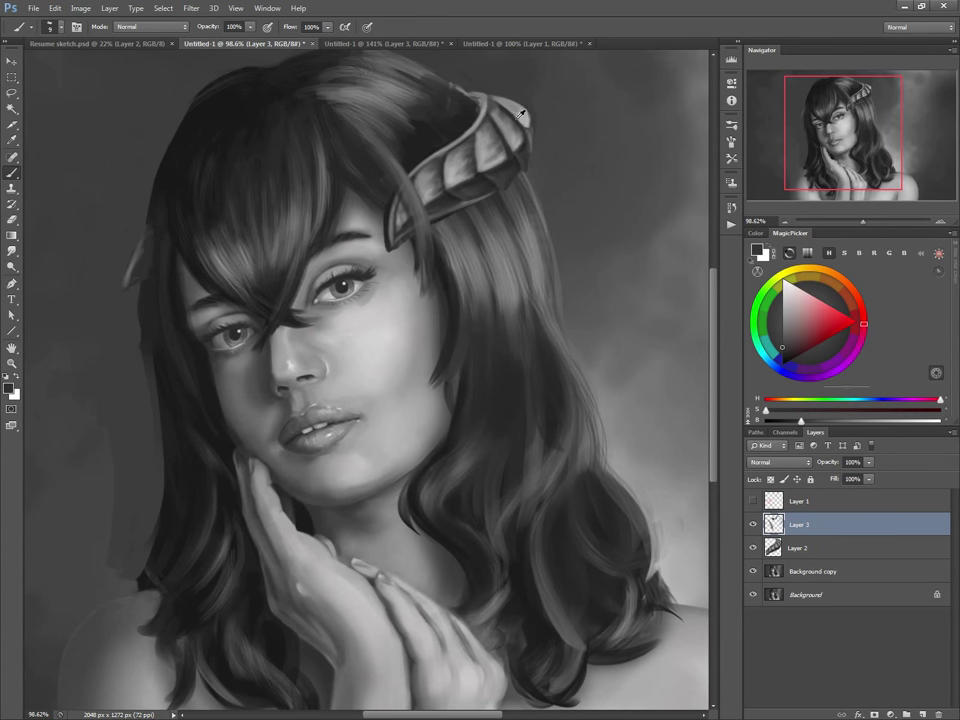
left_click_drag(533, 124, 531, 132)
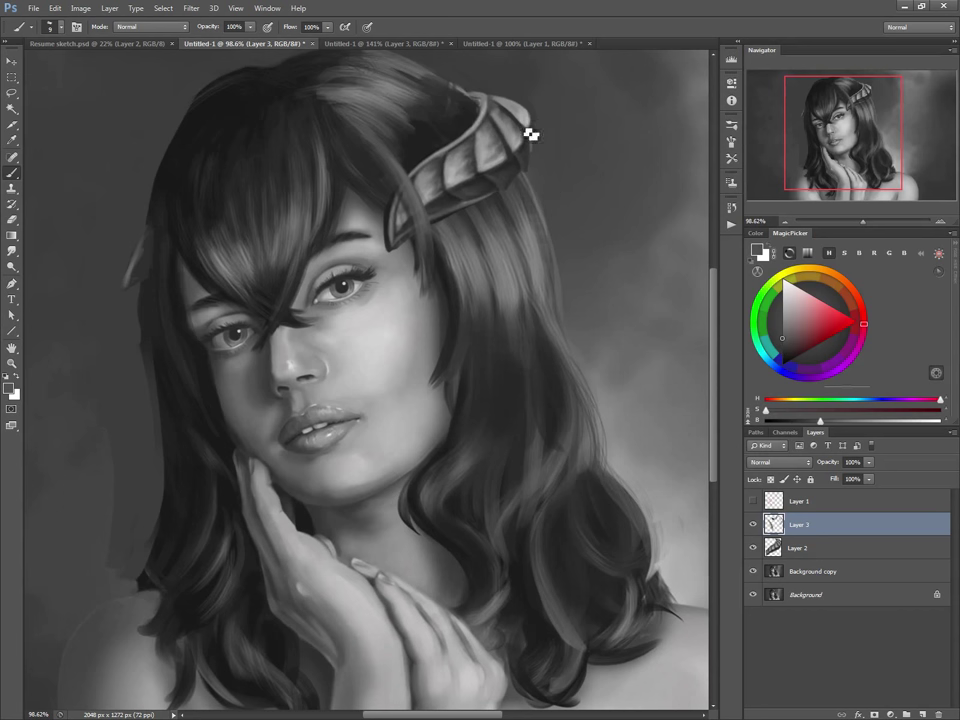
Step: Paint highlights on the horn's broad end with sampled light greys, and clean up its outline with background tone at 15 px
left_click(524, 104, "alt")
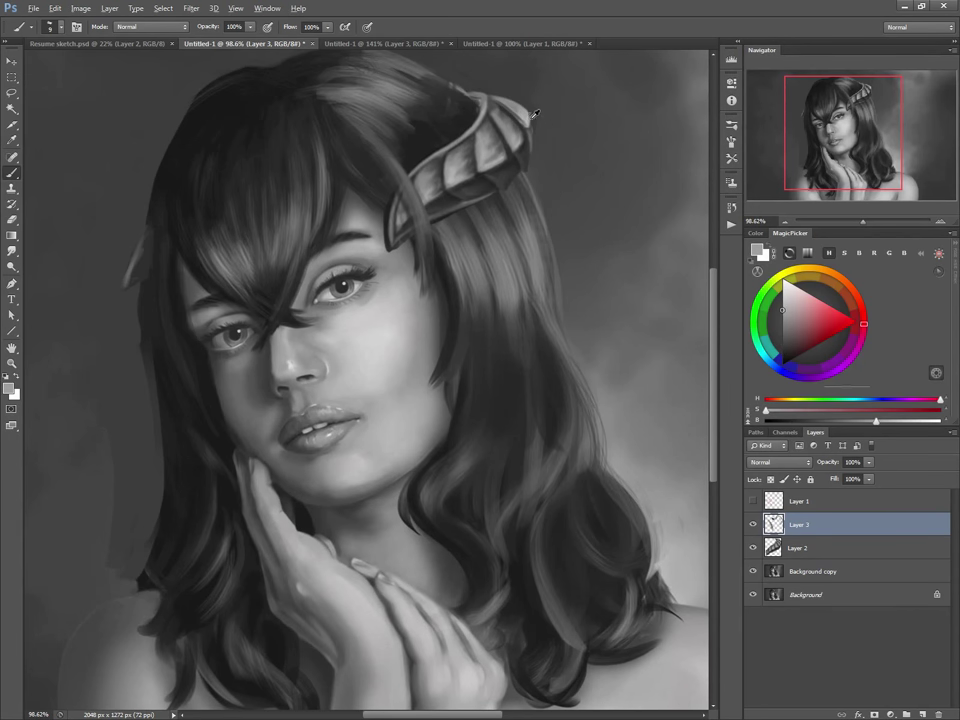
left_click(527, 106, "alt")
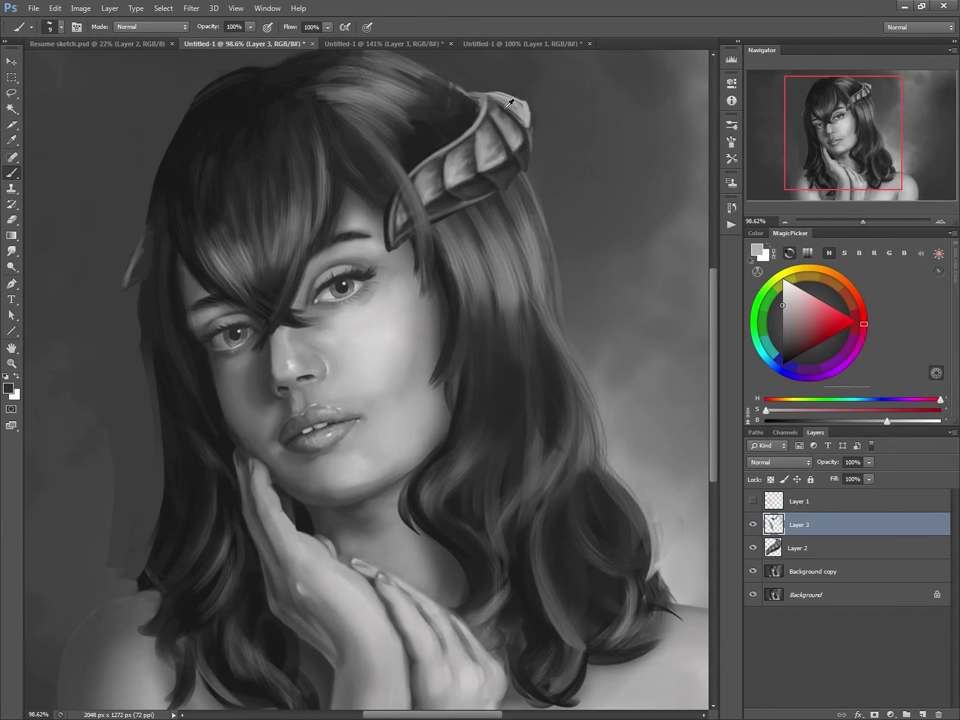
left_click(515, 104, "alt")
left_click(505, 100, "alt")
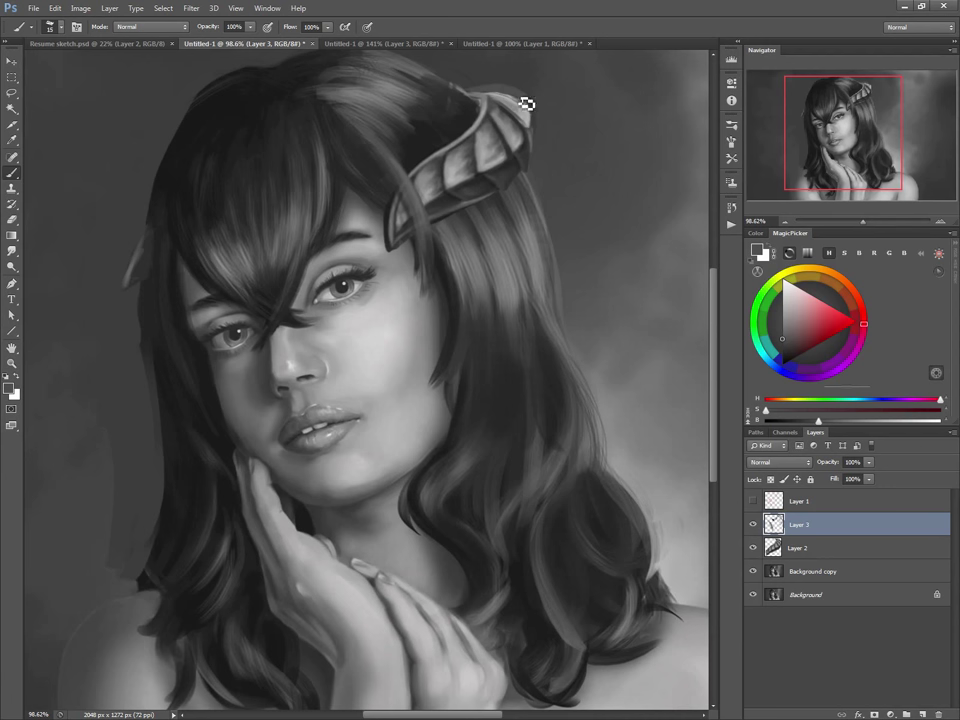
left_click(497, 70, "alt")
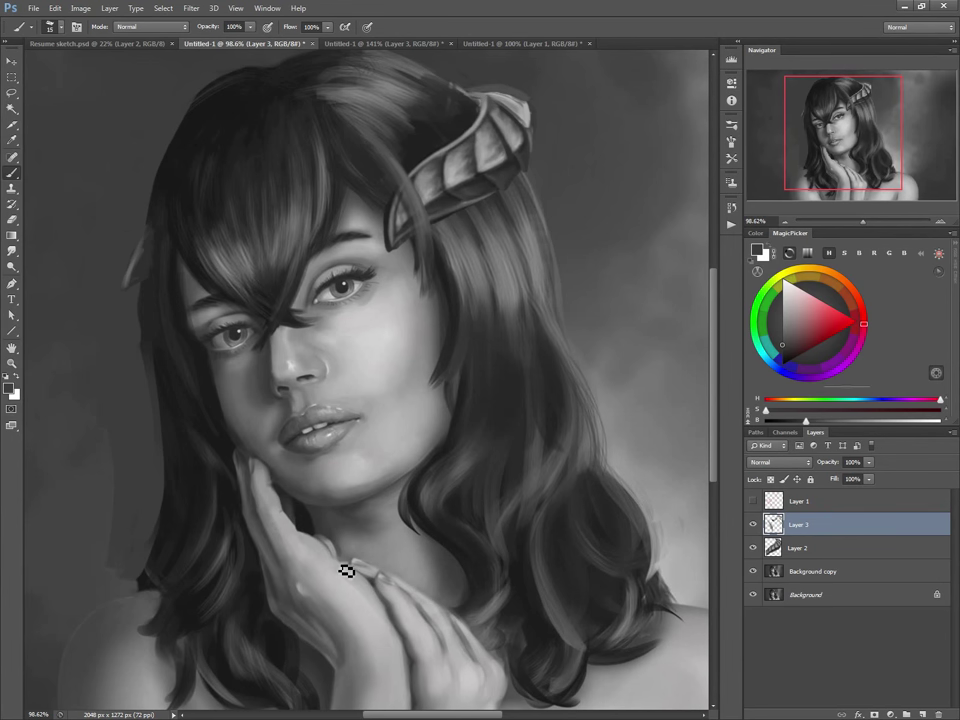
Step: Create Layer 4, draw a dark-to-transparent linear gradient from the portrait's shadowed side across the figure, and set the layer to Multiply
left_click_drag(396, 545, 367, 540)
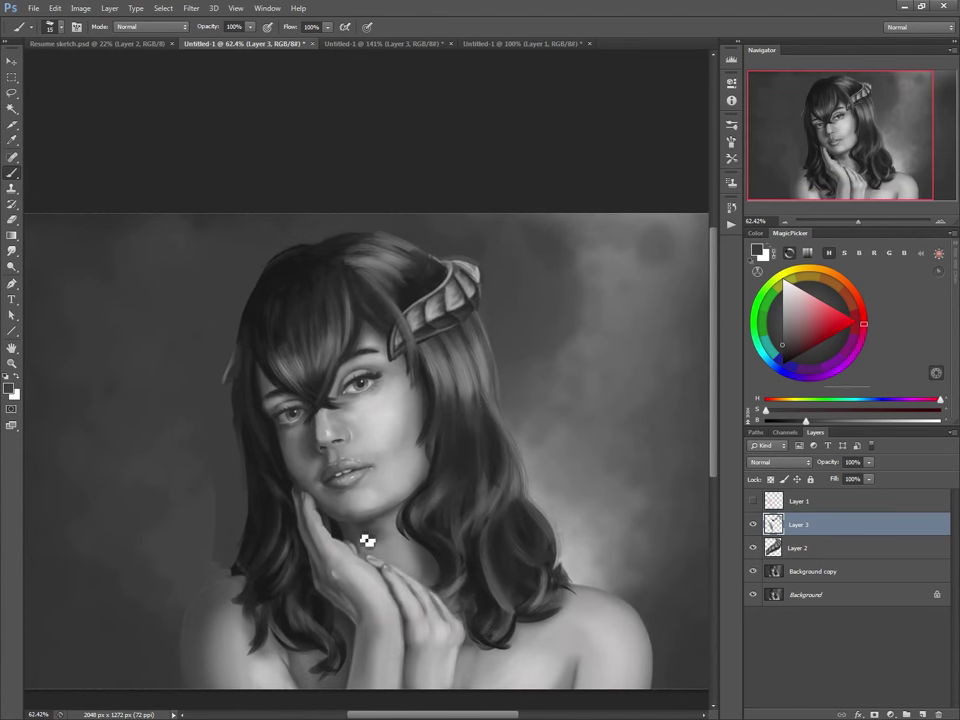
left_click_drag(315, 561, 317, 489)
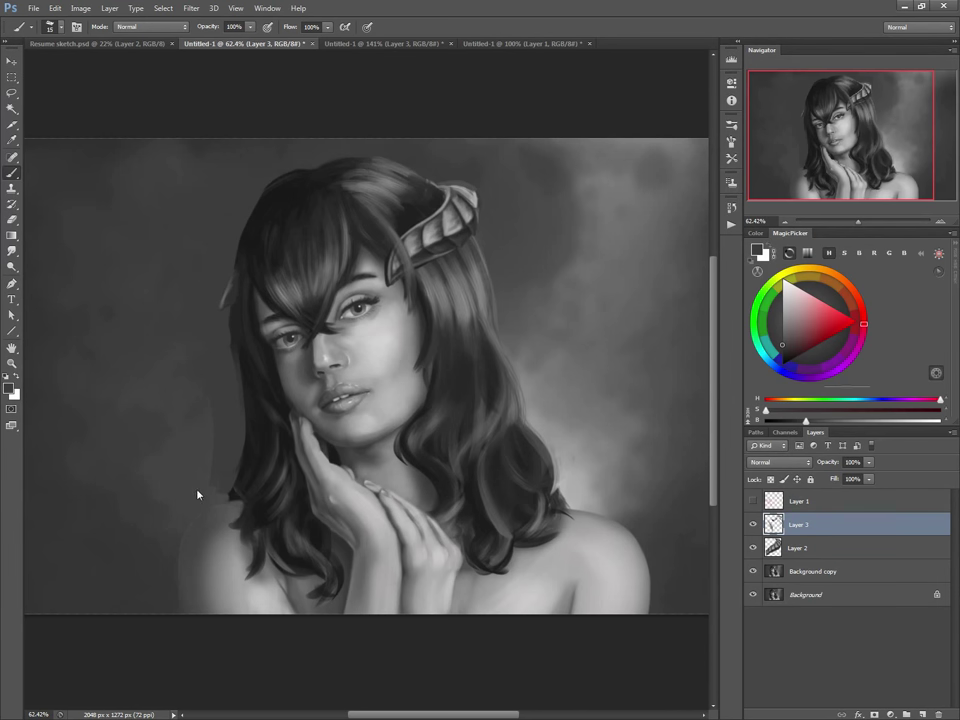
key("ctrl+shift+n")
left_click(452, 199)
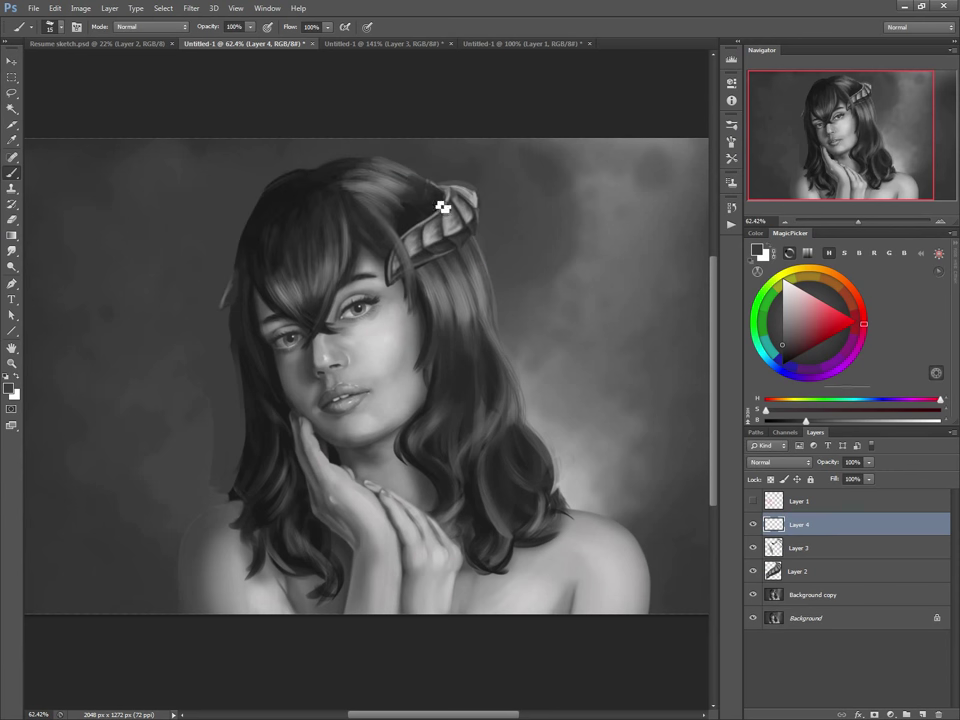
left_click(12, 235)
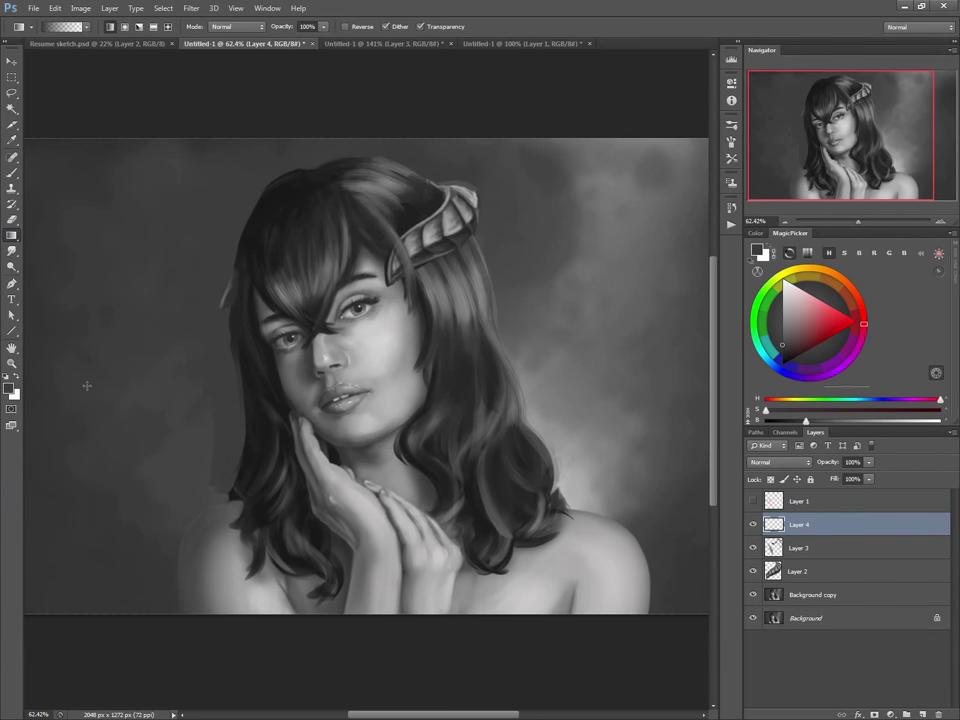
left_click_drag(73, 417, 662, 395)
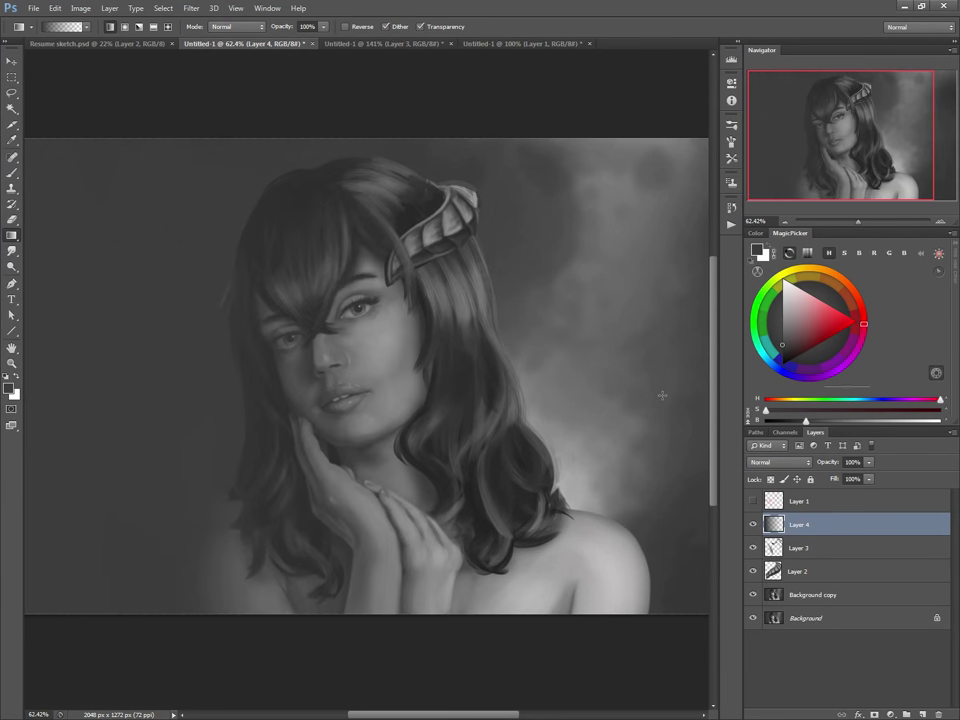
left_click(780, 462)
left_click(780, 185)
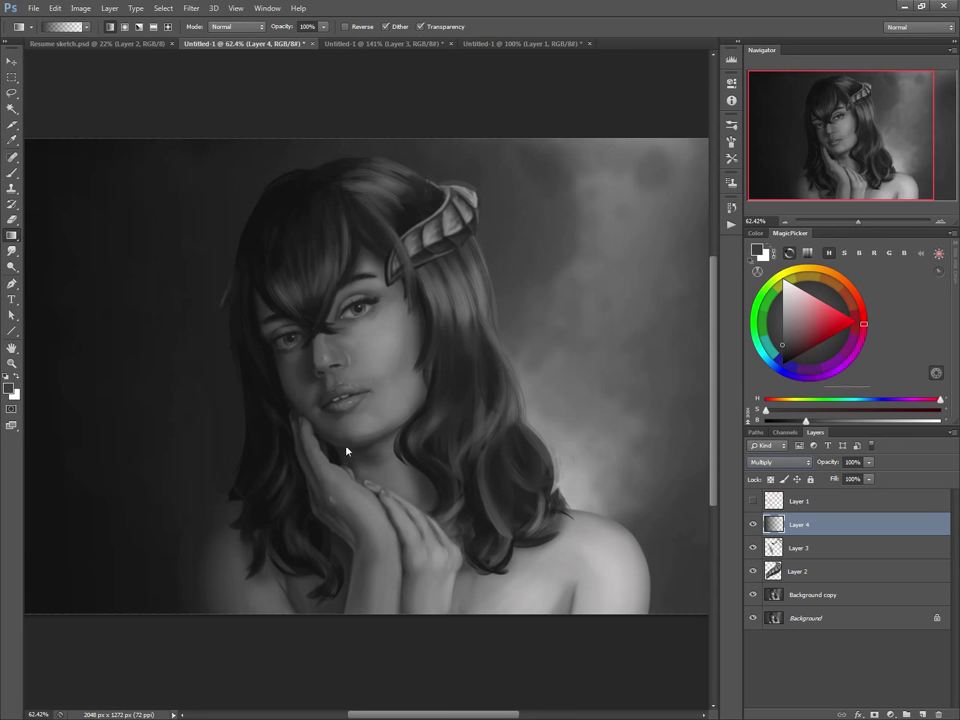
Step: Add a layer mask to Layer 4 and paint black on it at 100 px over the nose and lit cheek
left_click(875, 714)
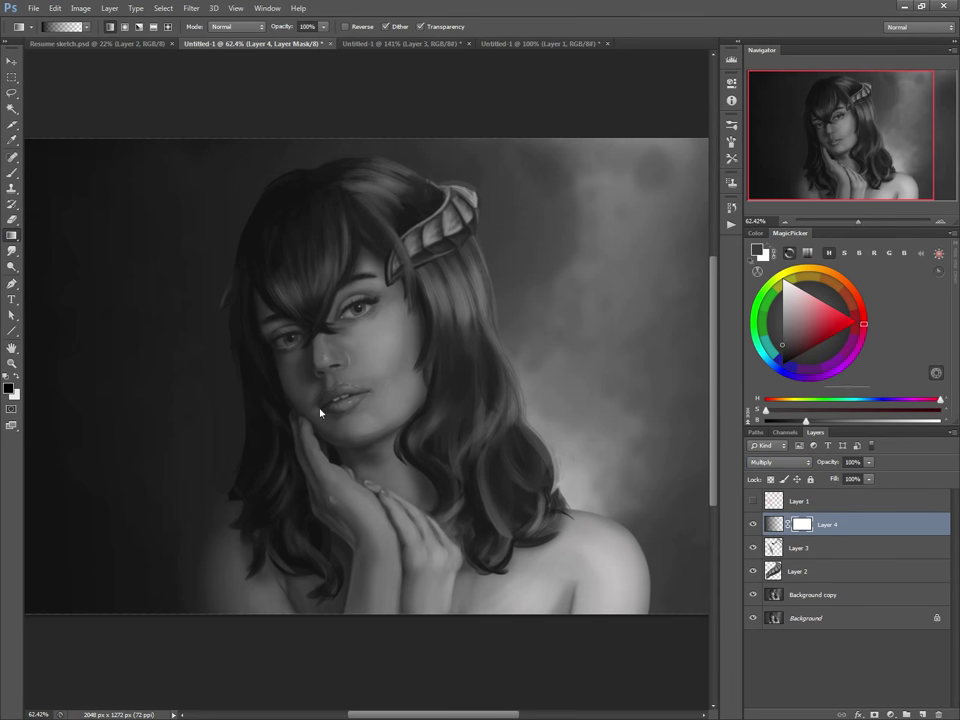
key("b")
key("bracketright")
key("bracketright")
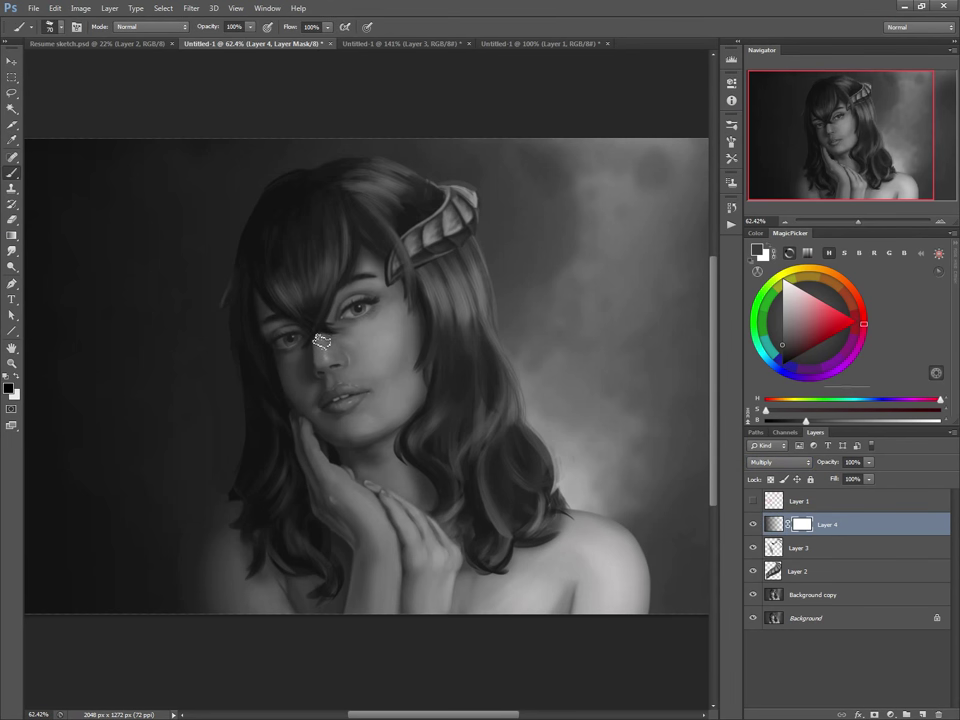
key("bracketright")
key("bracketright")
key("bracketright")
mouse_move(342, 349)
left_mouse_down()
mouse_move(366, 377)
mouse_move(379, 309)
mouse_move(368, 366)
left_mouse_up()
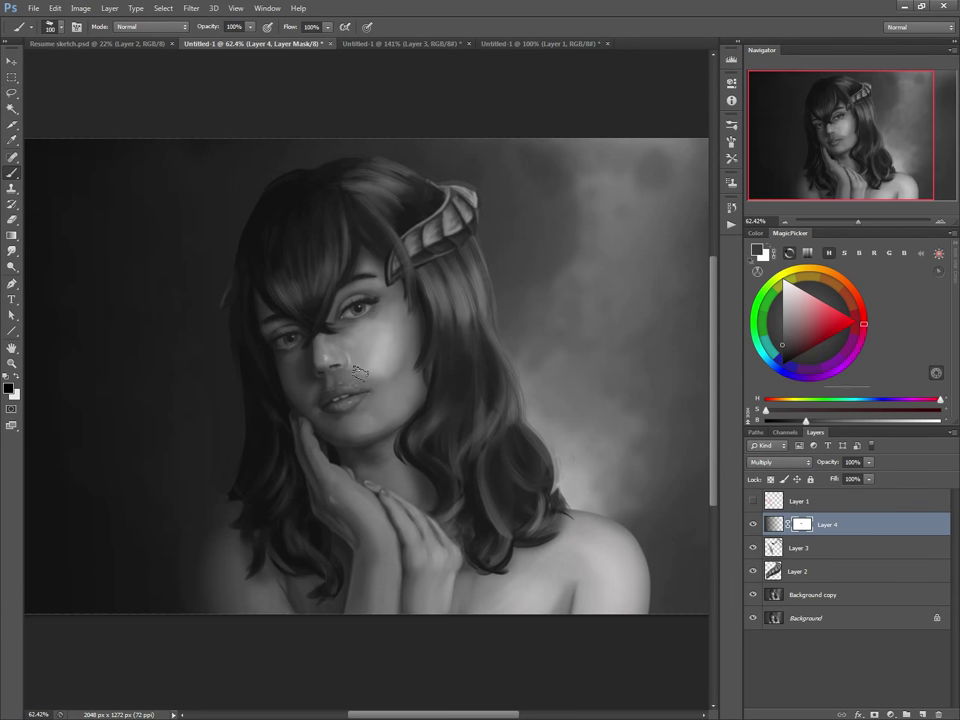
Step: Mask the gradient off the lower cheek and chin with black at 80 px
key("bracketleft")
key("bracketleft")
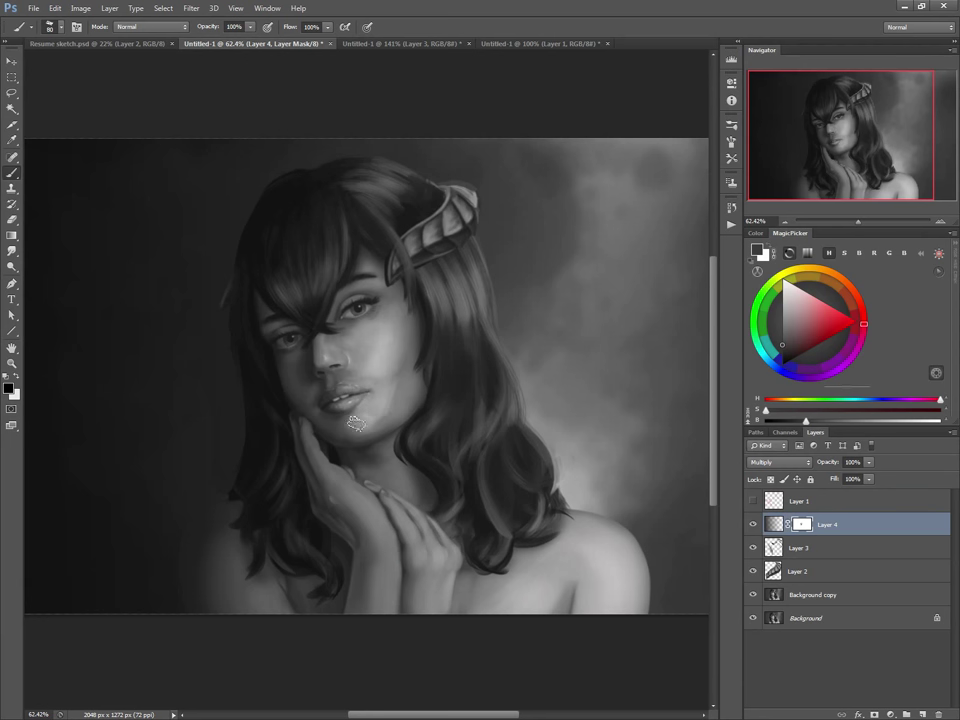
left_click_drag(388, 392, 376, 418)
Step: Paint black on Layer 4's mask at 60 px along the strands of the bangs to bring back their highlights
key("bracketleft")
key("bracketleft")
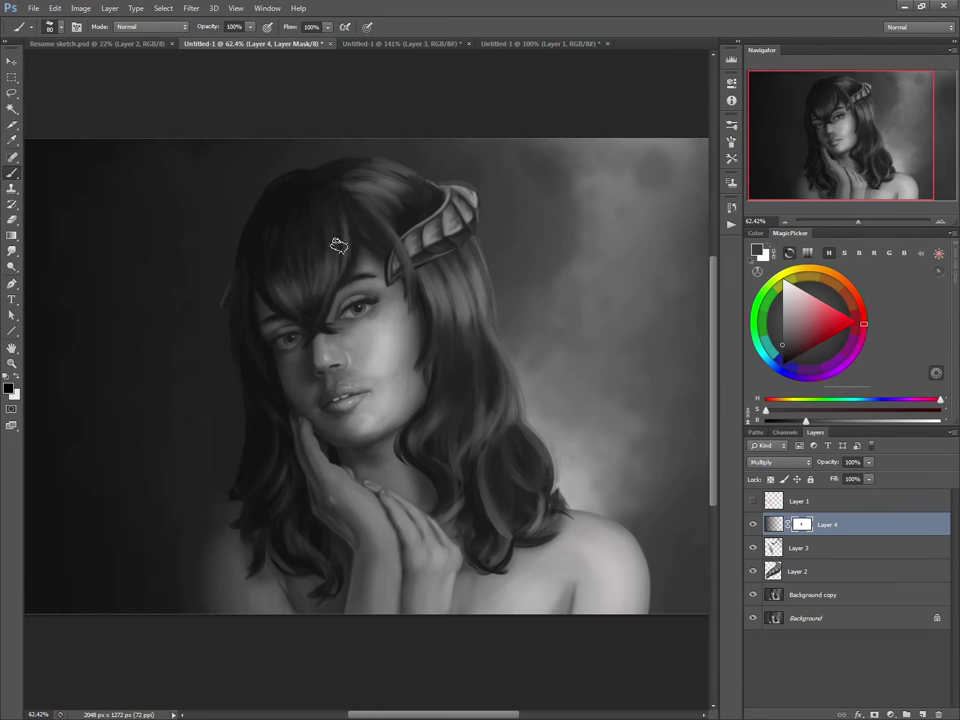
left_click_drag(334, 239, 321, 291)
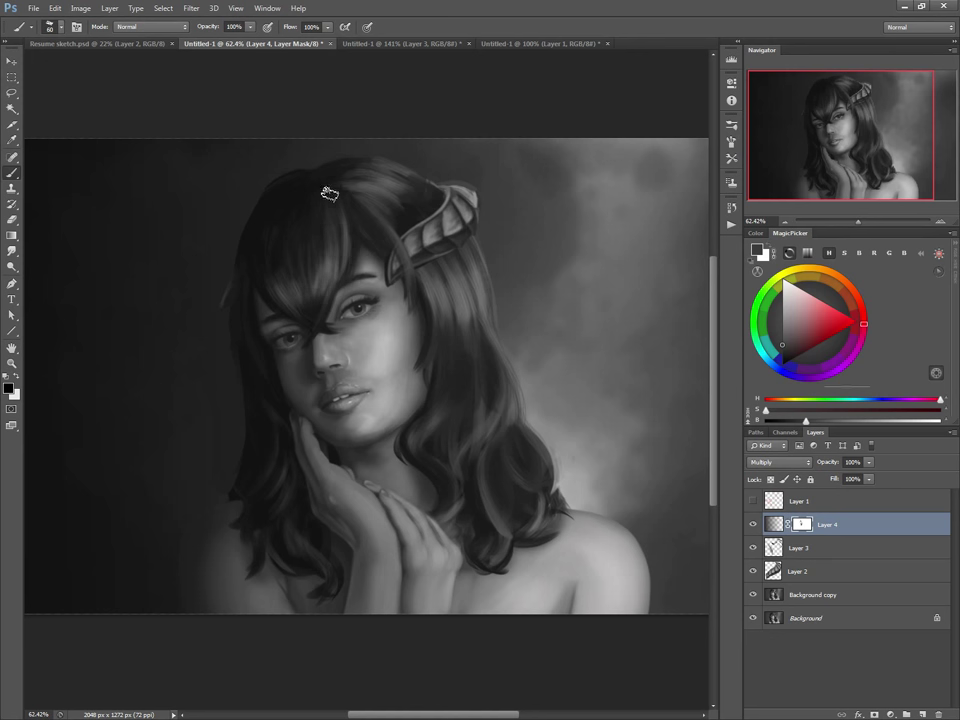
left_click_drag(330, 194, 313, 319)
left_click_drag(342, 265, 338, 286)
Step: Mask the gradient off the horn, the crown hair beside it and the long locks on the lit side at 100 px
key("bracketright")
key("bracketright")
key("bracketright")
key("bracketright")
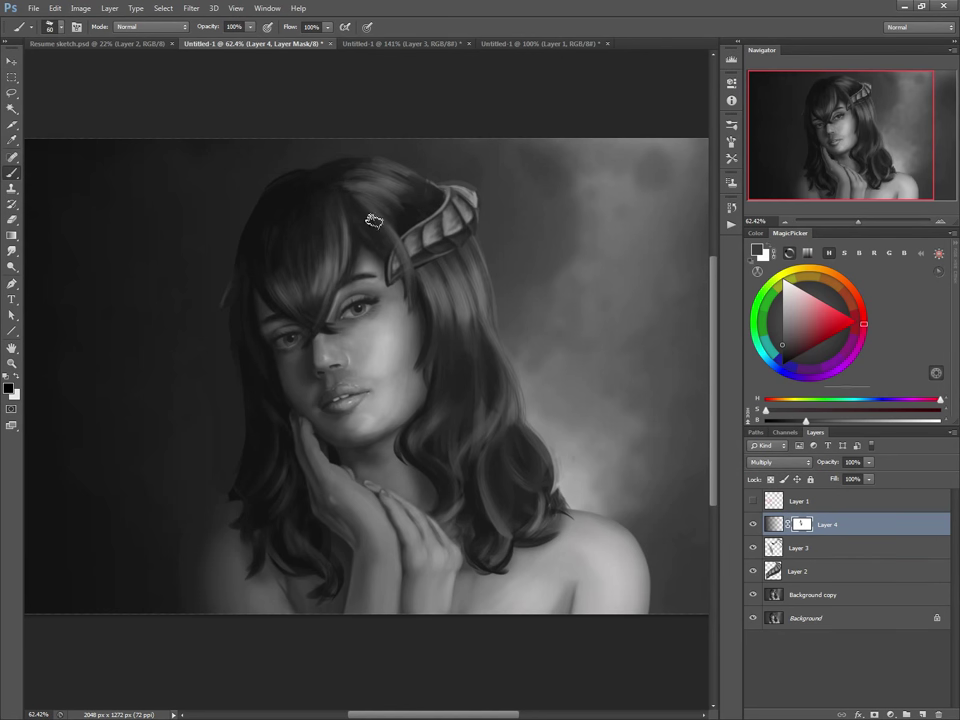
mouse_move(416, 245)
left_mouse_down()
mouse_move(438, 222)
mouse_move(409, 262)
mouse_move(452, 188)
mouse_move(410, 250)
left_mouse_up()
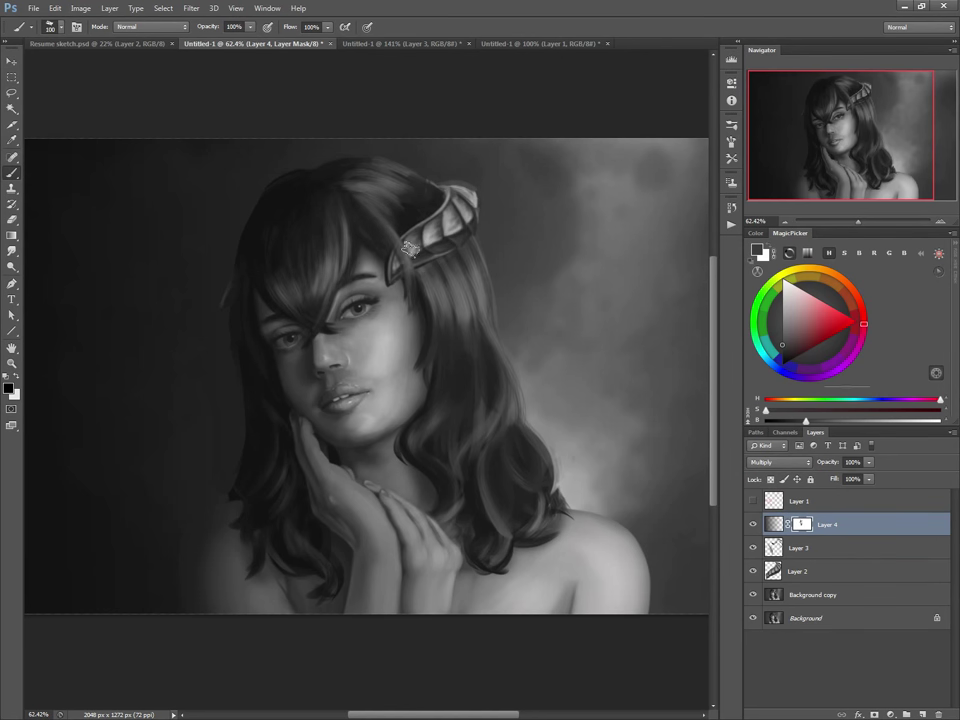
mouse_move(422, 193)
left_mouse_down()
mouse_move(347, 171)
mouse_move(368, 216)
left_mouse_up()
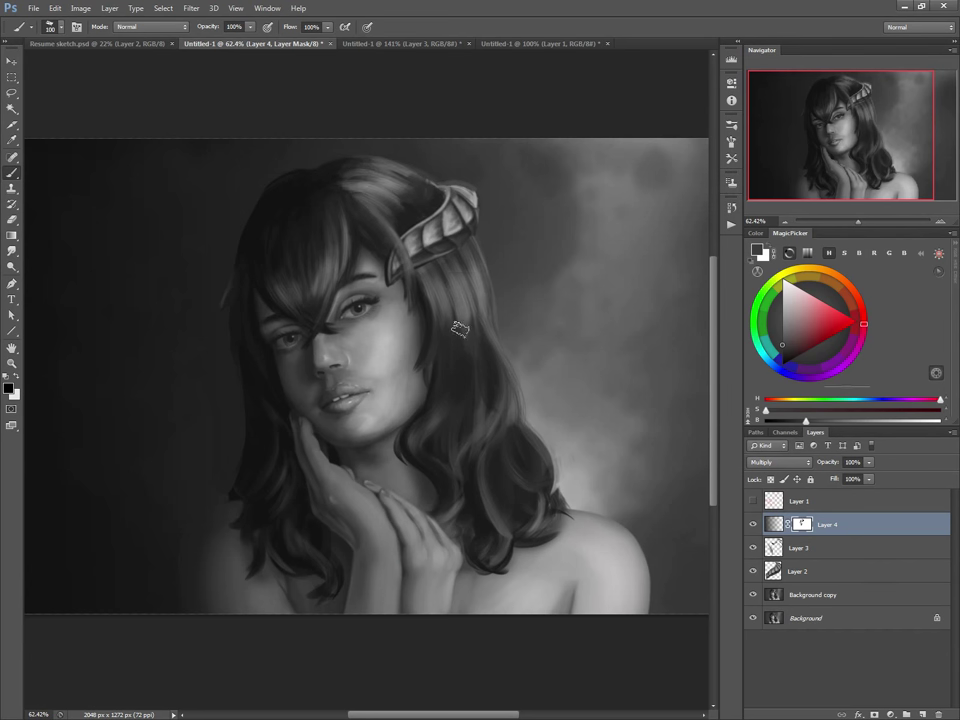
mouse_move(456, 280)
left_mouse_down()
mouse_move(467, 320)
mouse_move(420, 438)
left_mouse_up()
Step: Paint black on the mask at 35 px from the corner of the mouth up into the cheek
key("bracketleft")
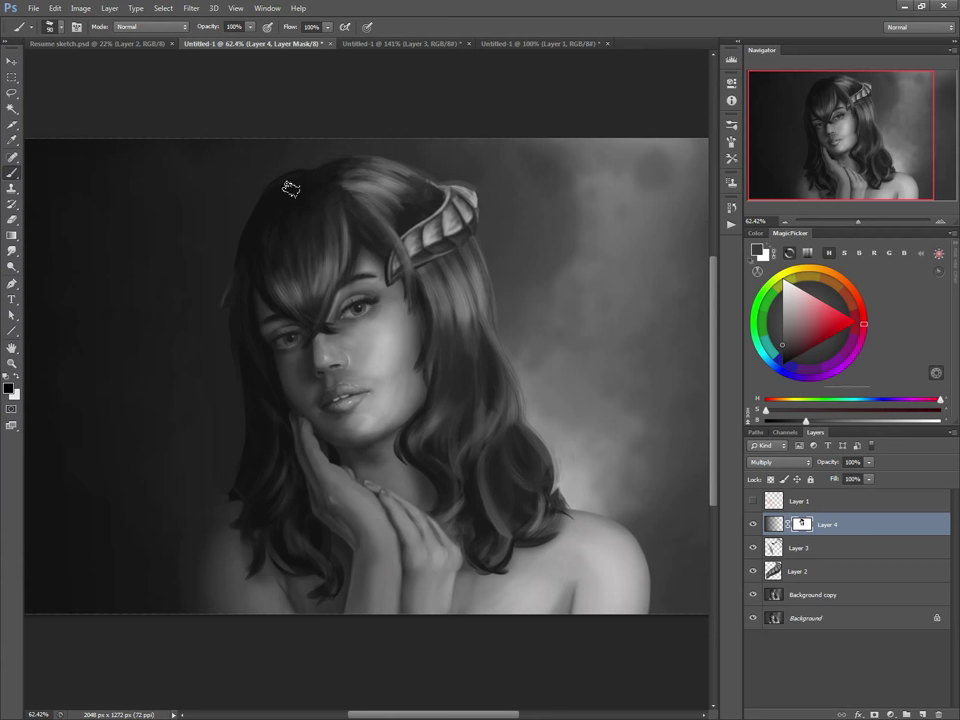
key("bracketleft")
key("bracketleft")
key("bracketleft")
key("bracketleft")
key("bracketleft")
key("bracketleft")
key("bracketleft")
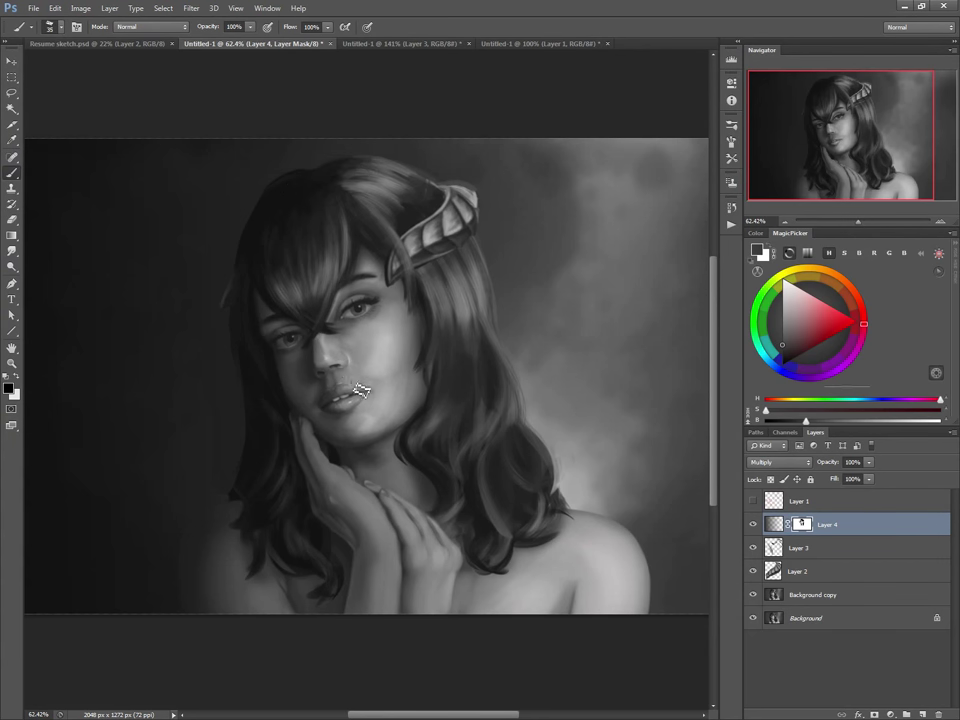
mouse_move(368, 389)
left_mouse_down()
mouse_move(377, 380)
mouse_move(366, 367)
left_mouse_up()
Step: Brighten the lit cheek and chin on Layer 4's mask with black at 70 px
key("bracketright")
key("bracketright")
key("bracketright")
key("bracketright")
key("bracketright")
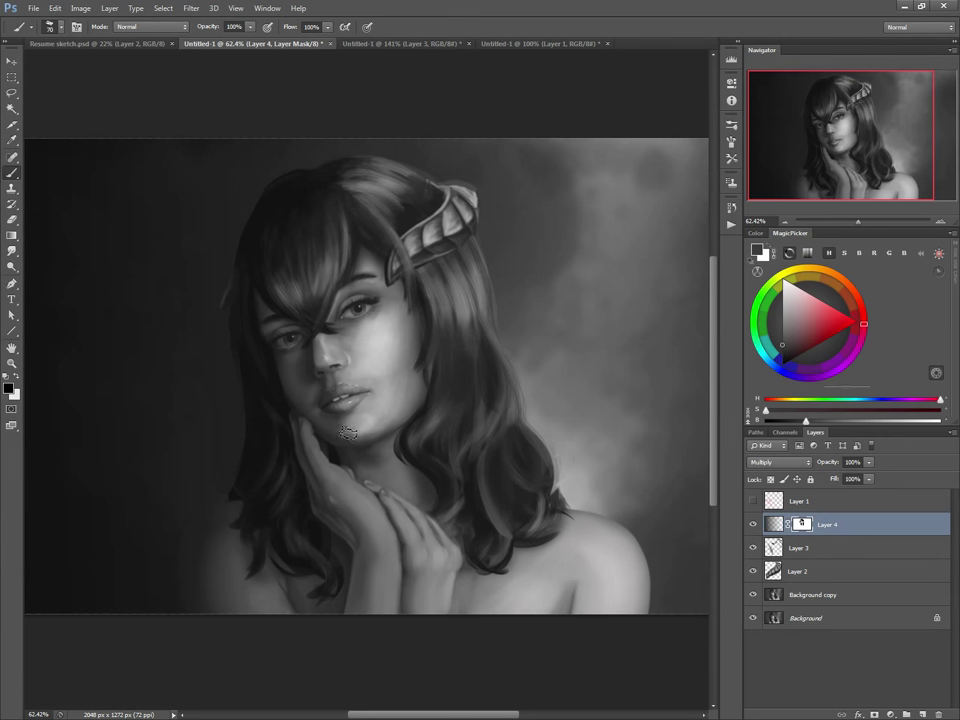
Step: Reduce the mask brush to 10 px and lower Layer 4's opacity to 82%
key("bracketleft")
key("bracketleft")
key("bracketleft")
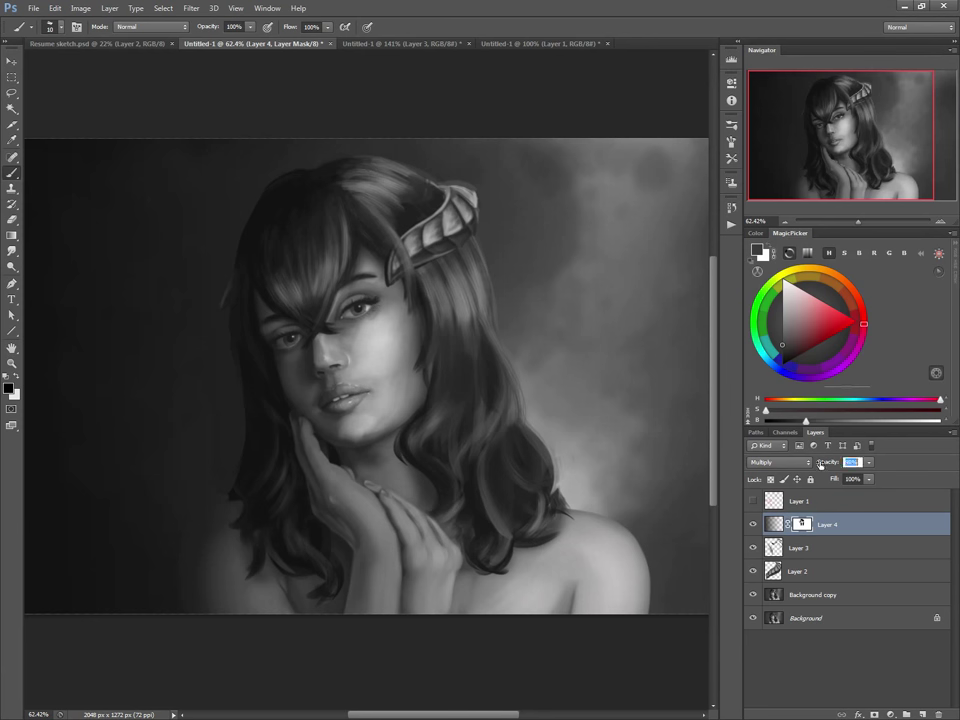
left_click_drag(835, 462, 823, 463)
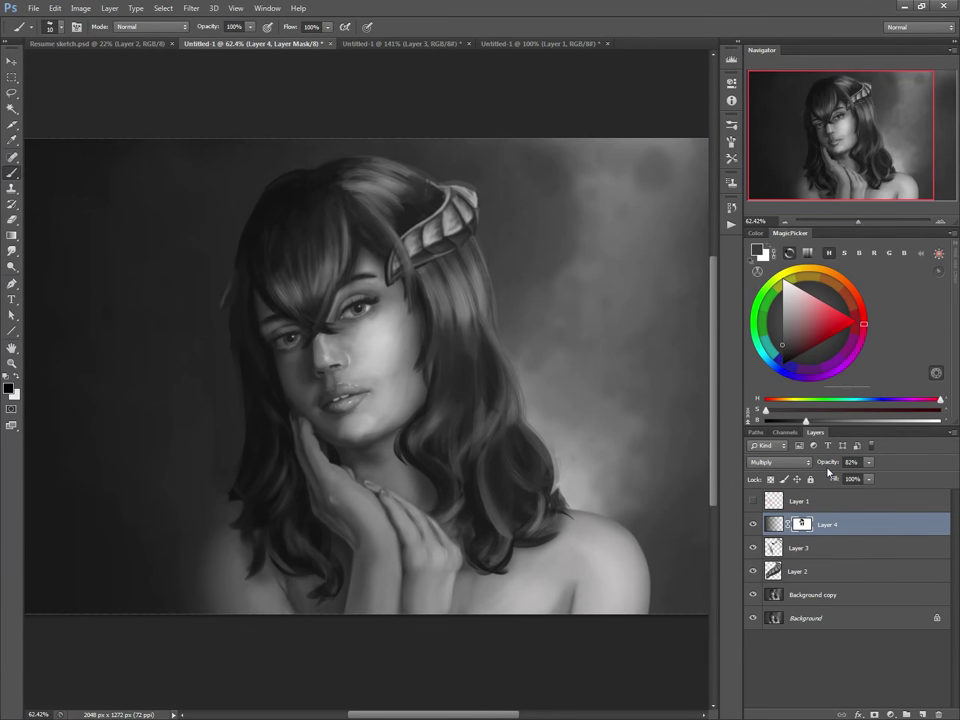